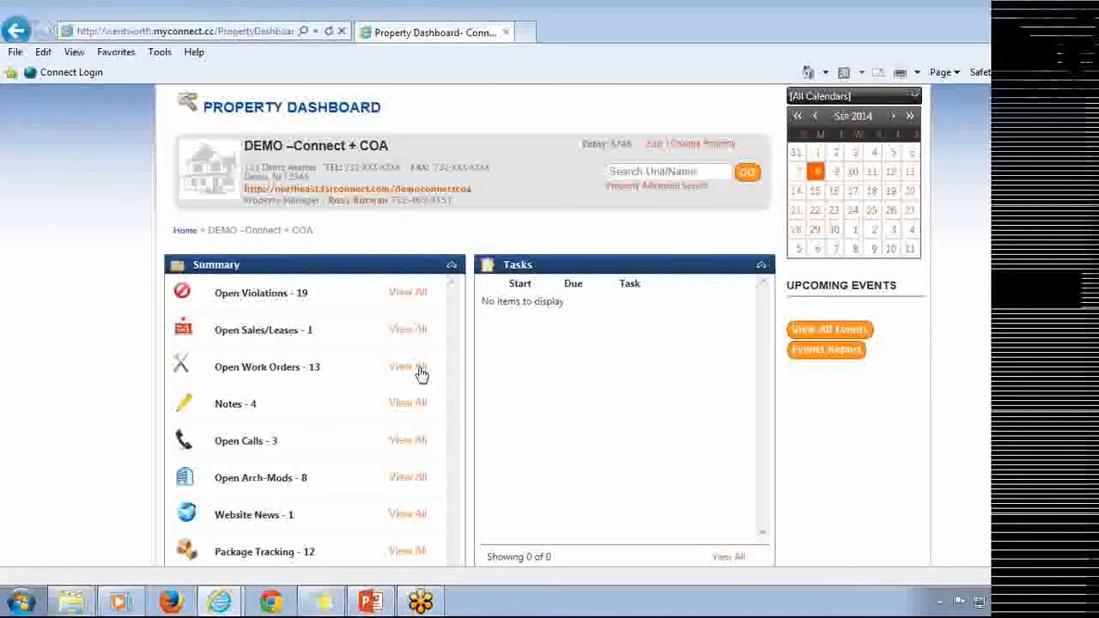
# Open the list of open work orders and display the My Team roster.
pyautogui.click(418, 372)
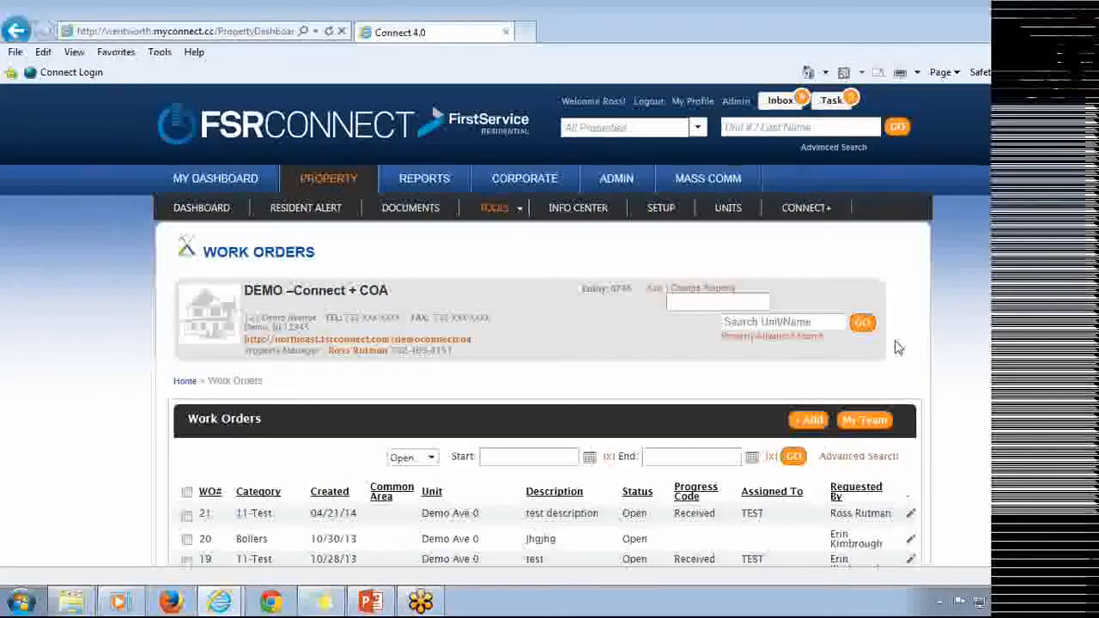
pyautogui.scroll(-3, 900, 345)
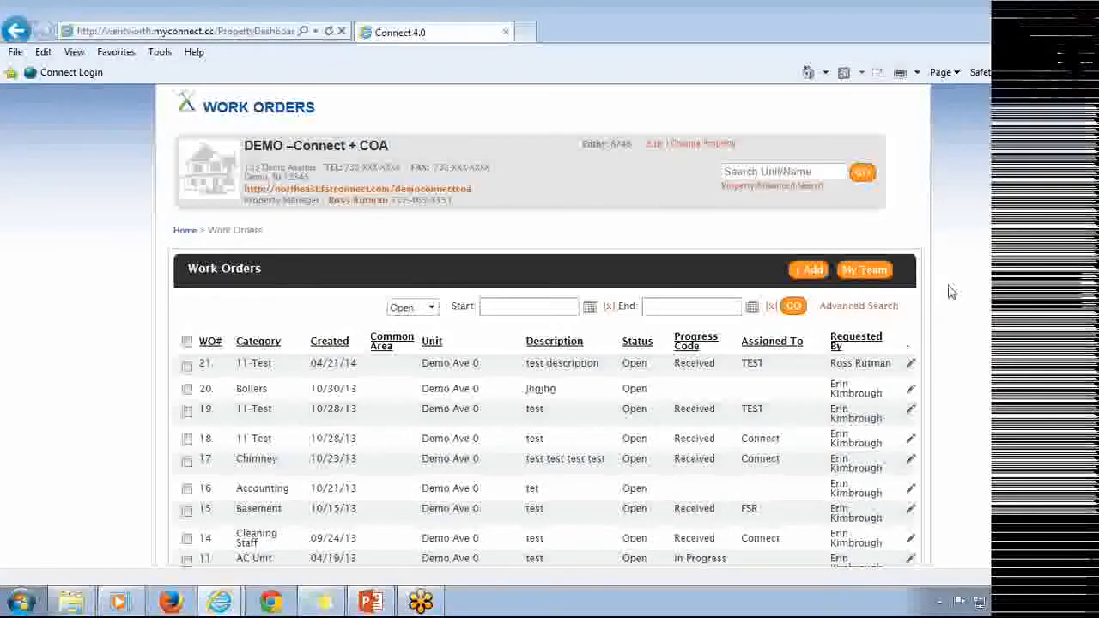
pyautogui.click(866, 270)
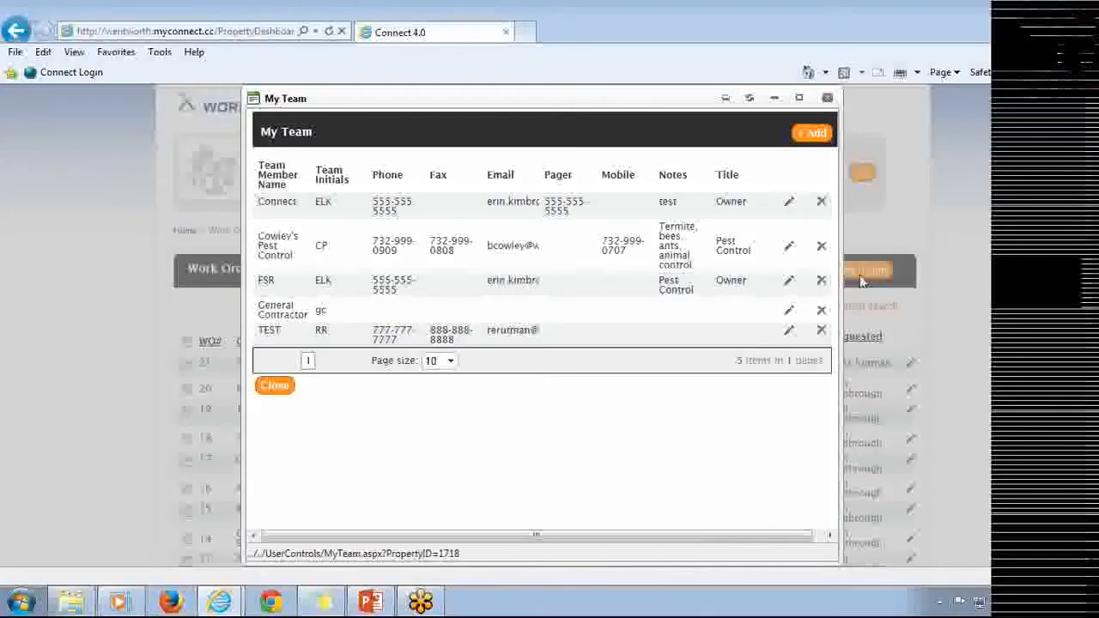
# Start adding a new team member and enter the member's full name and initials.
pyautogui.click(812, 135)
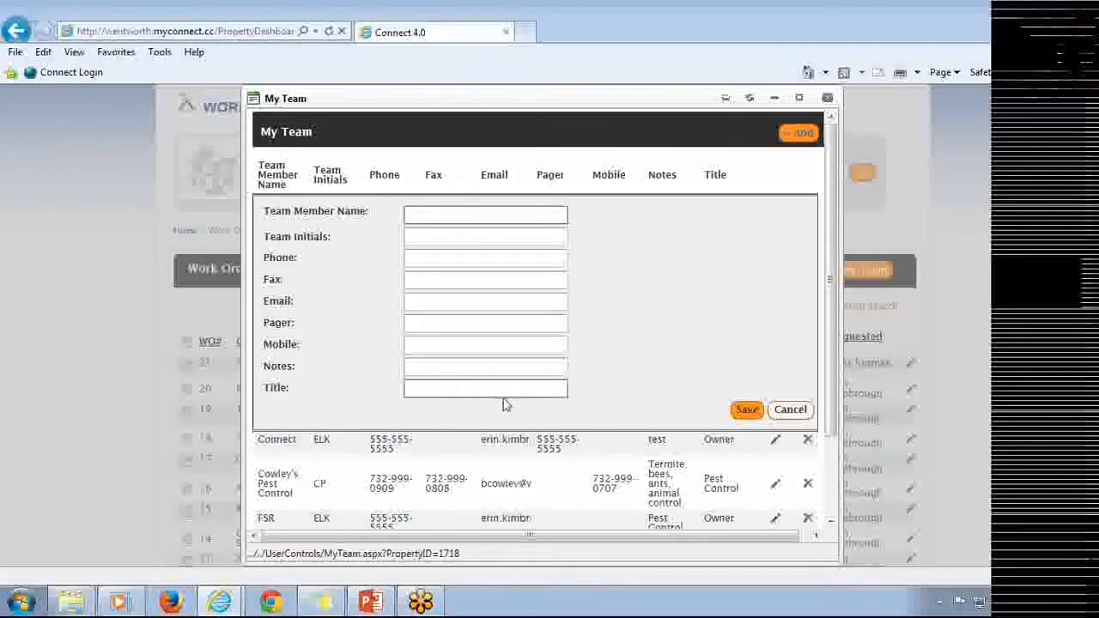
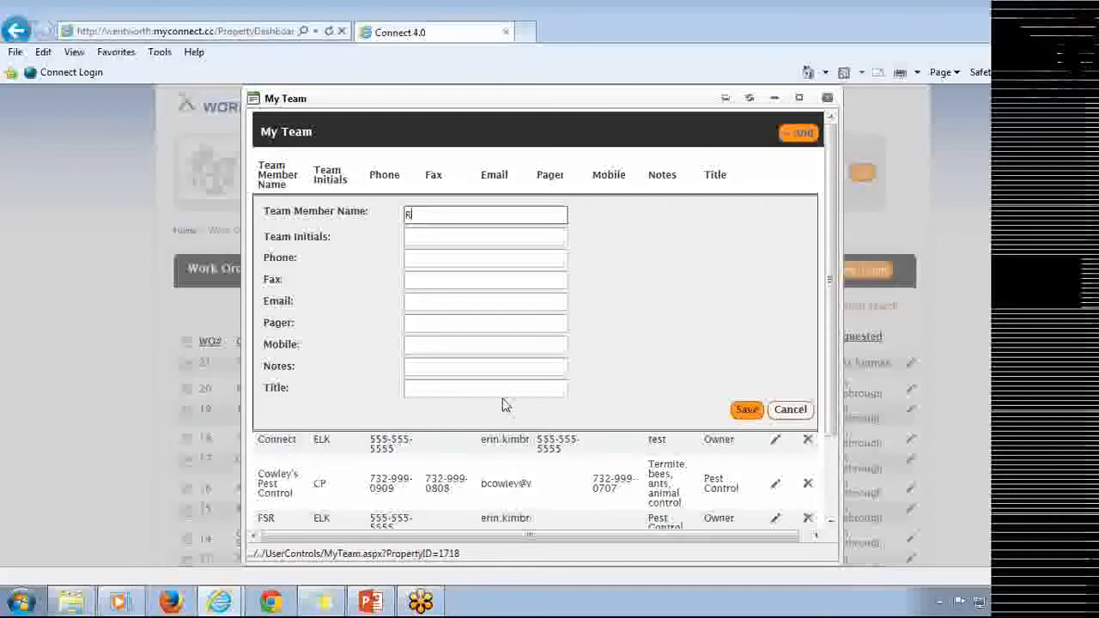
pyautogui.press('Tab')
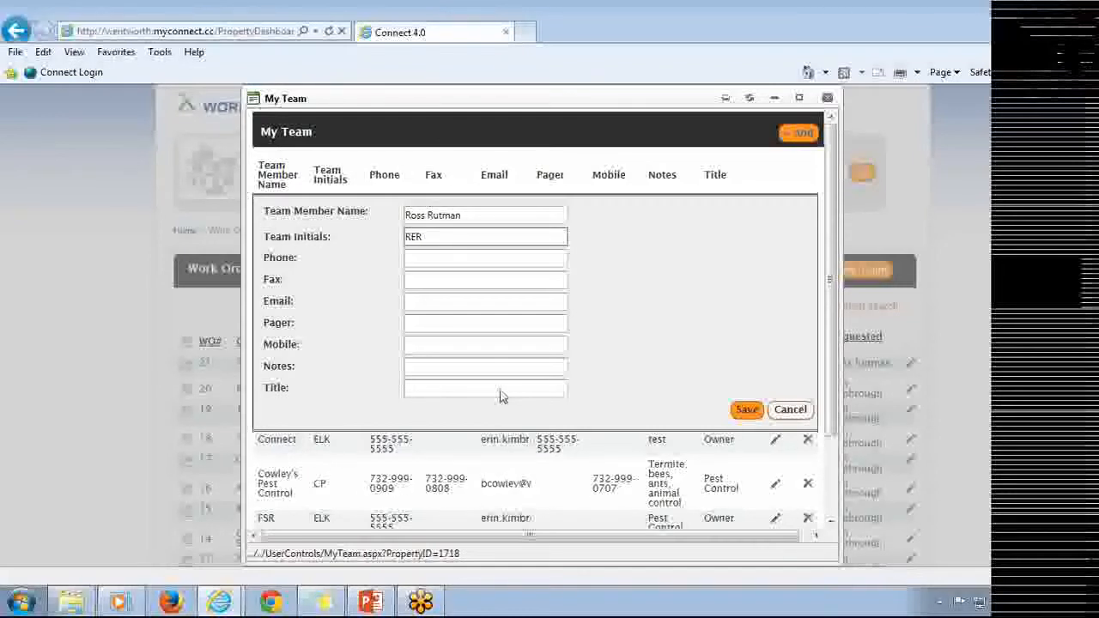
# Enter the team member's phone number and e-mail address, then save the new team member.
pyautogui.click(410, 261)
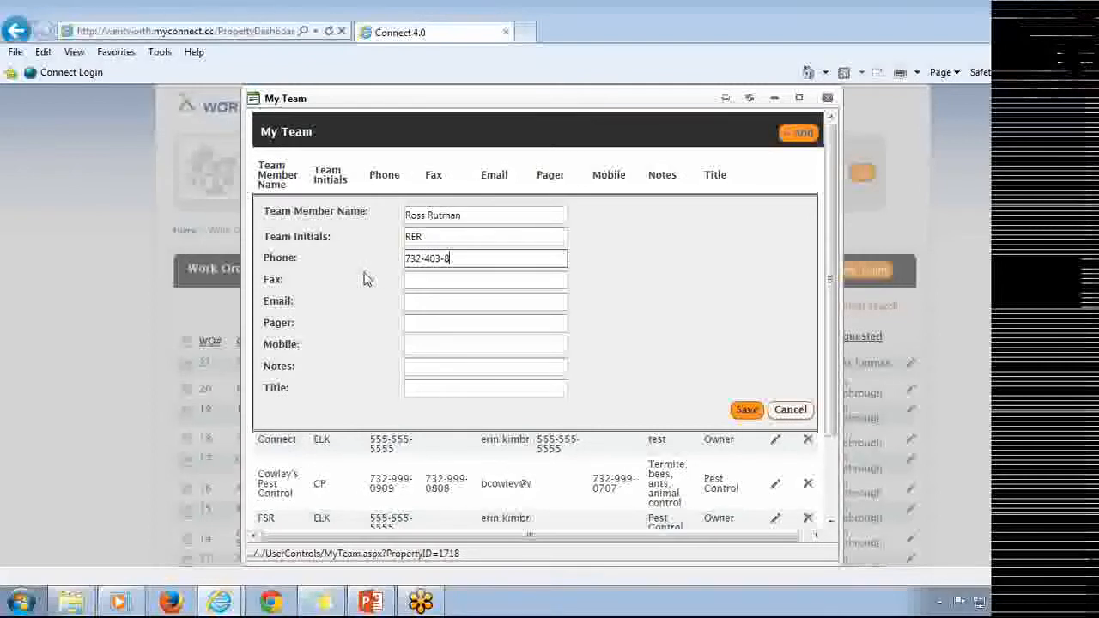
pyautogui.press('Tab')
pyautogui.press('Tab')
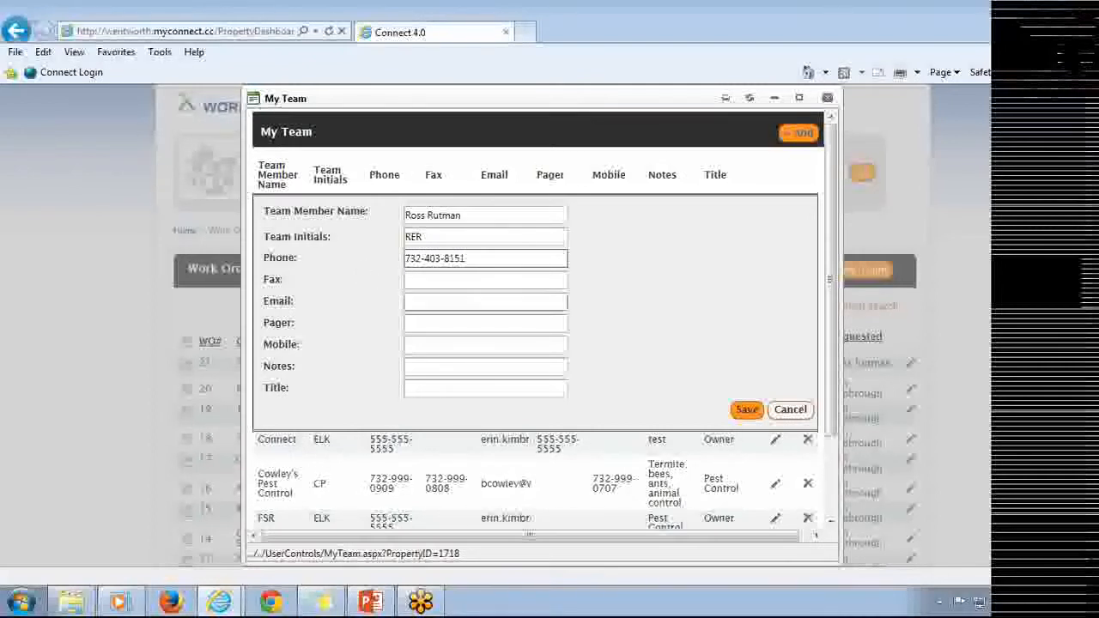
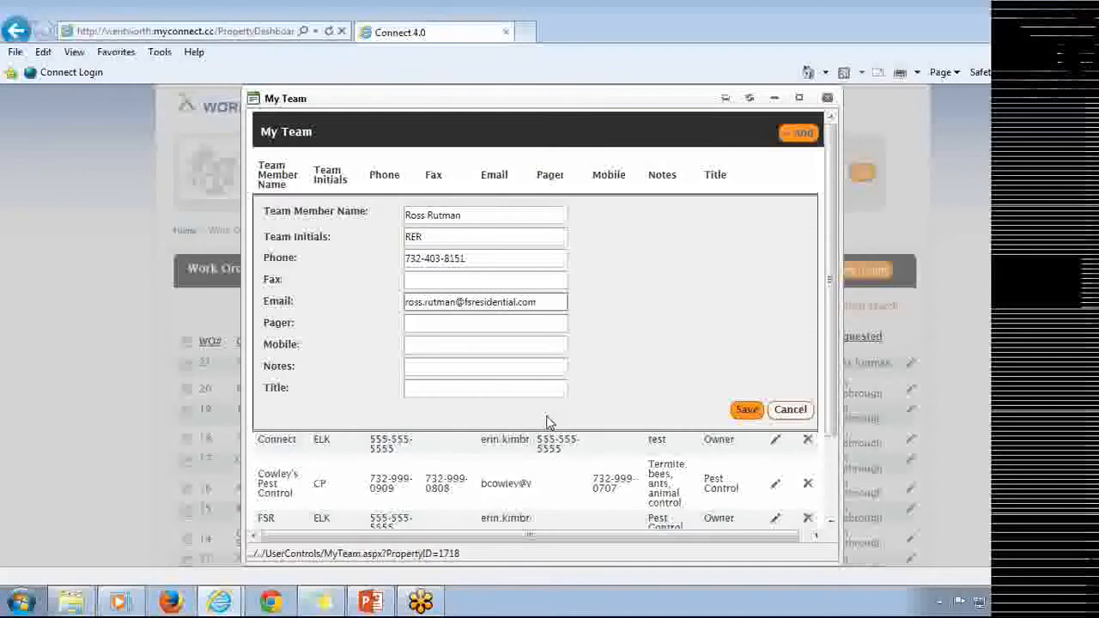
pyautogui.click(740, 411)
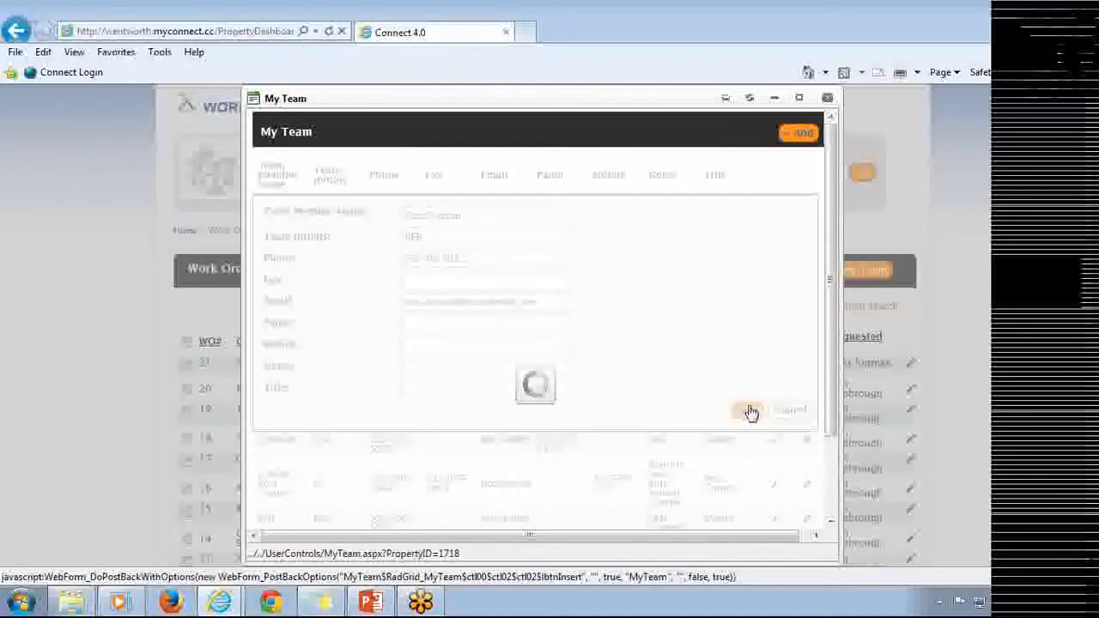
# Close the My Team dialog and open the Common Areas setup page.
pyautogui.click(827, 98)
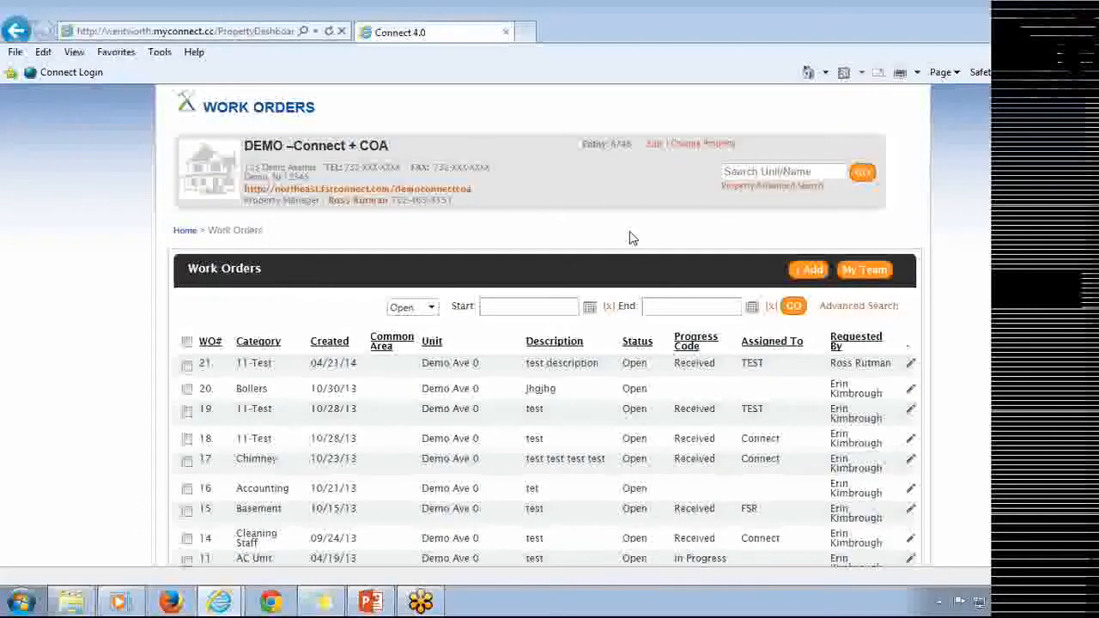
pyautogui.scroll(2, 652, 271)
pyautogui.scroll(1, 652, 272)
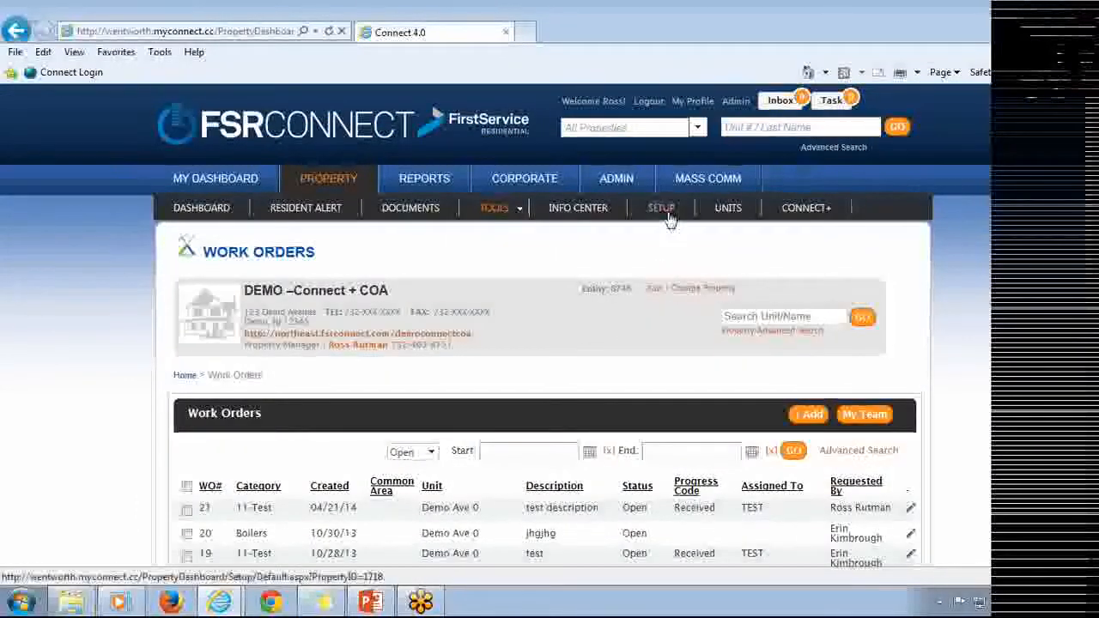
pyautogui.moveTo(661, 208)
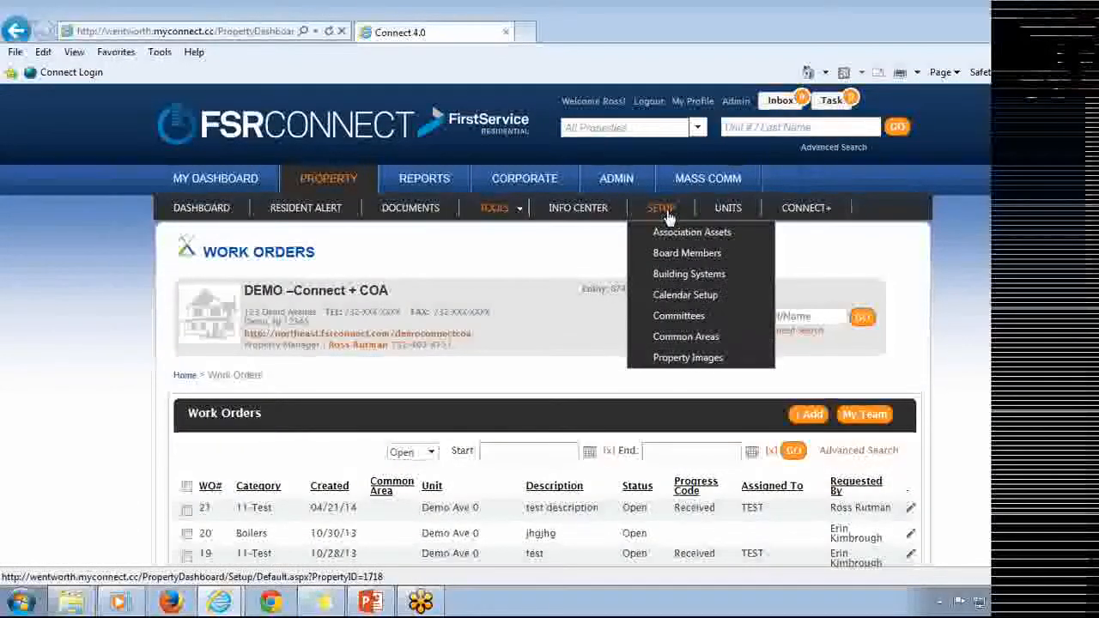
pyautogui.click(692, 335)
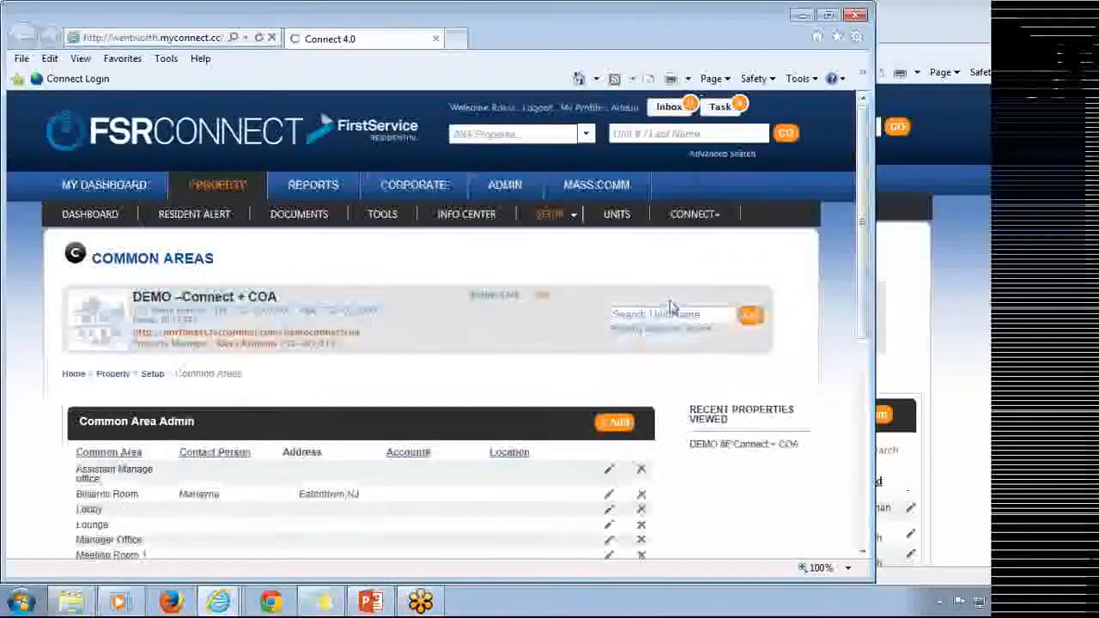
# Add a new common area named Lobby.
pyautogui.scroll(-3, 660, 288)
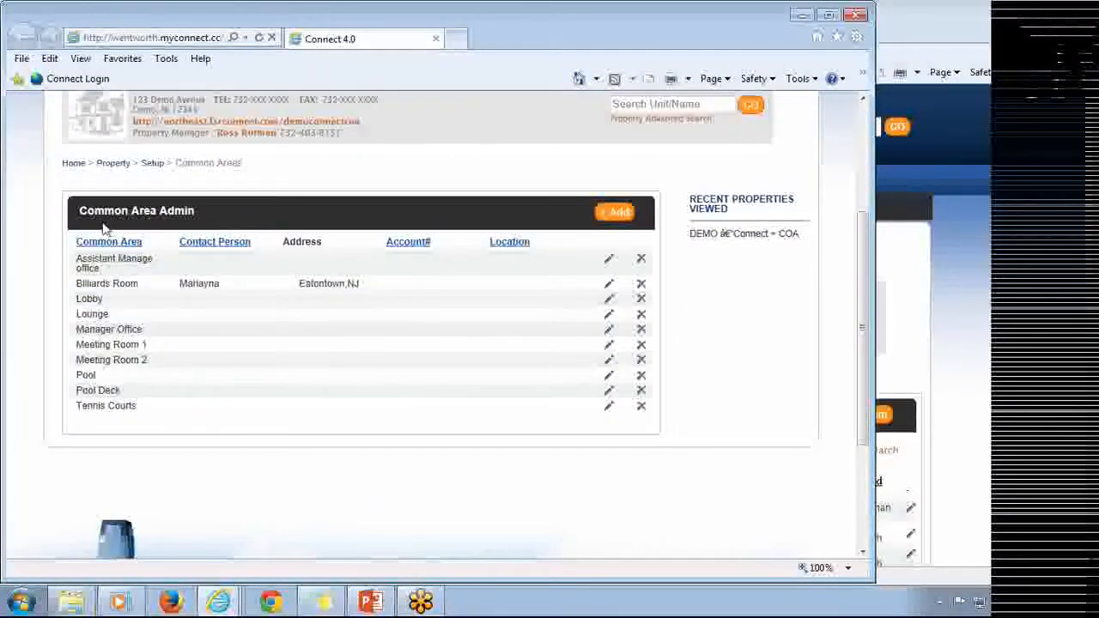
pyautogui.click(620, 216)
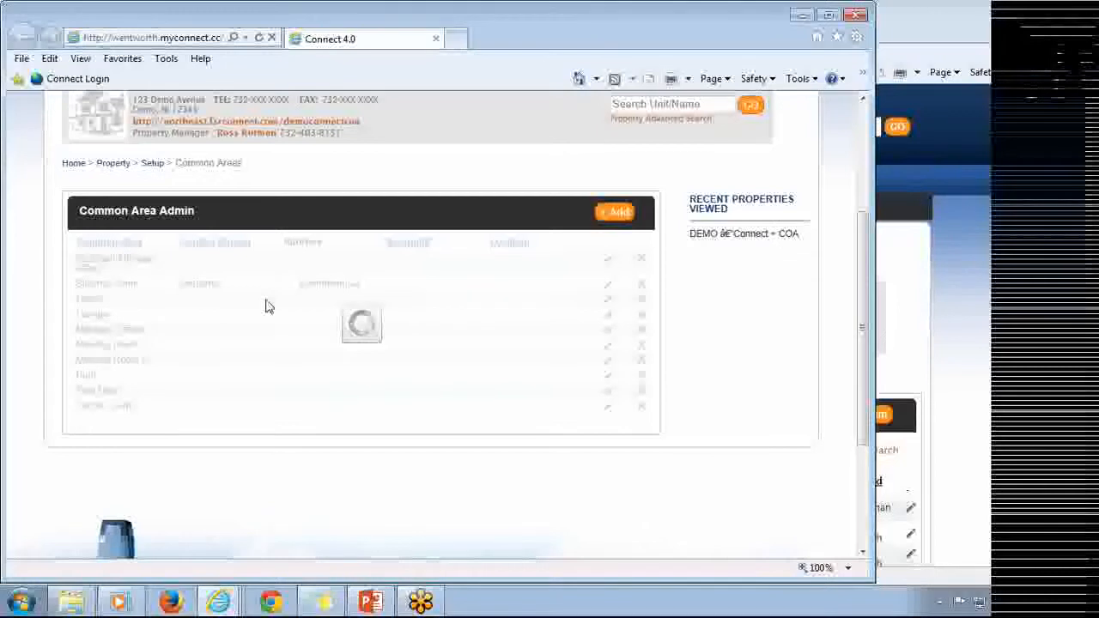
pyautogui.write('Lobby')
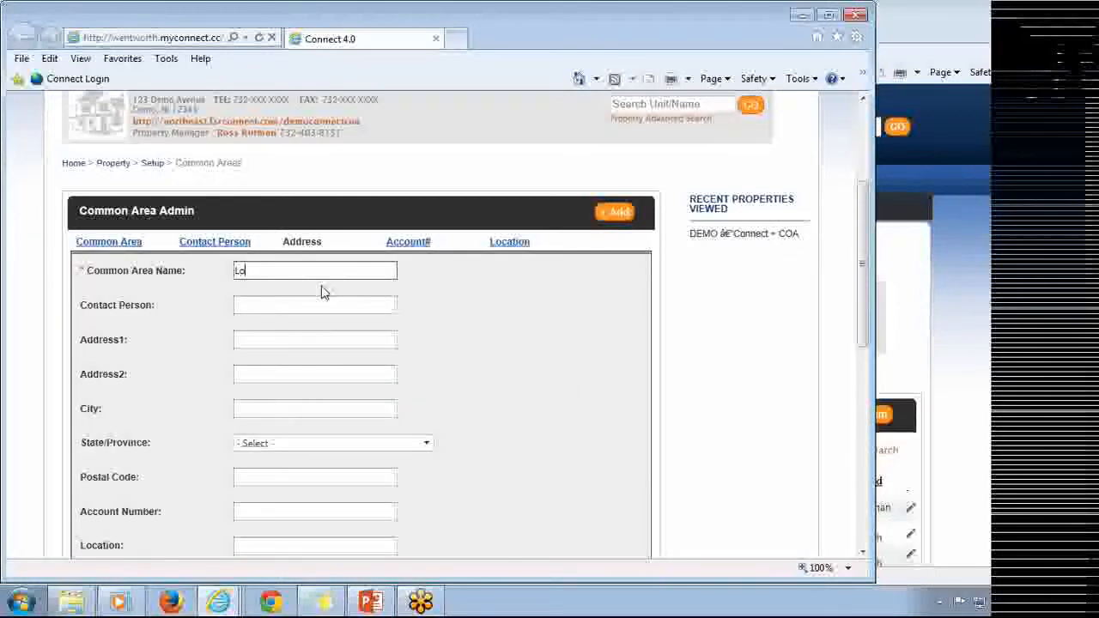
pyautogui.scroll(-4, 338, 266)
pyautogui.scroll(-3, 449, 368)
pyautogui.click(574, 307)
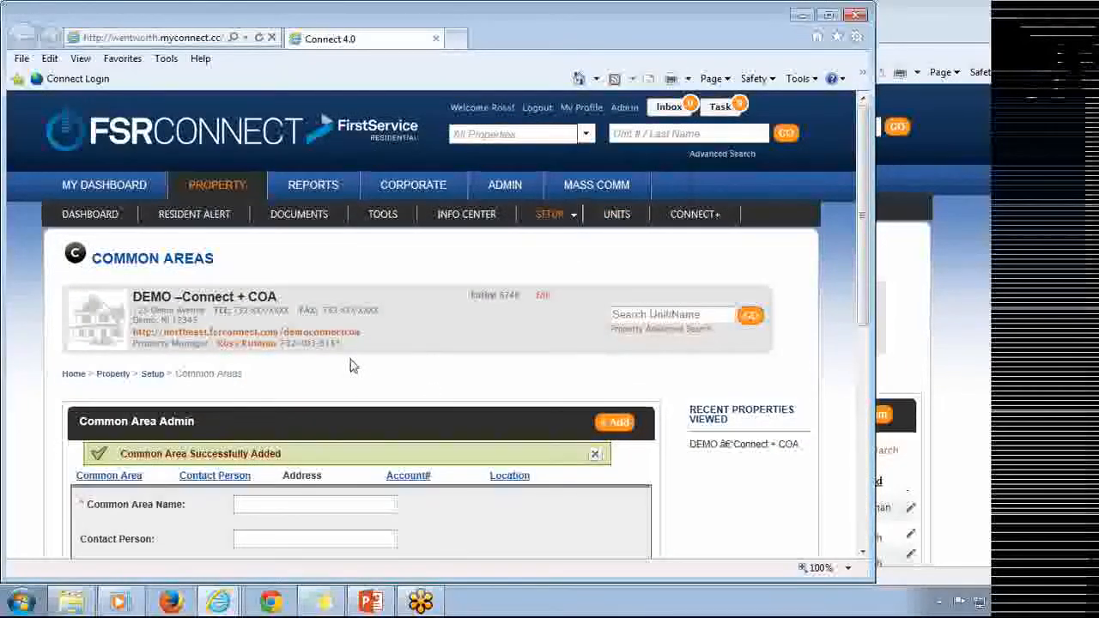
# Add another common area named Buidling 1.
pyautogui.scroll(-2, 375, 515)
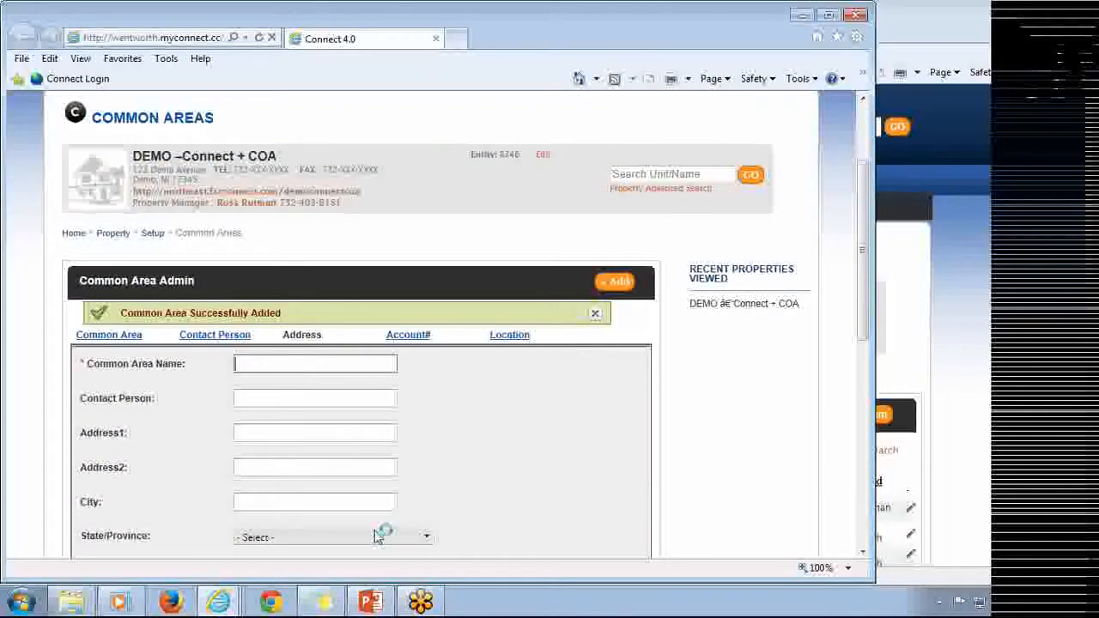
pyautogui.write('Buidling 1')
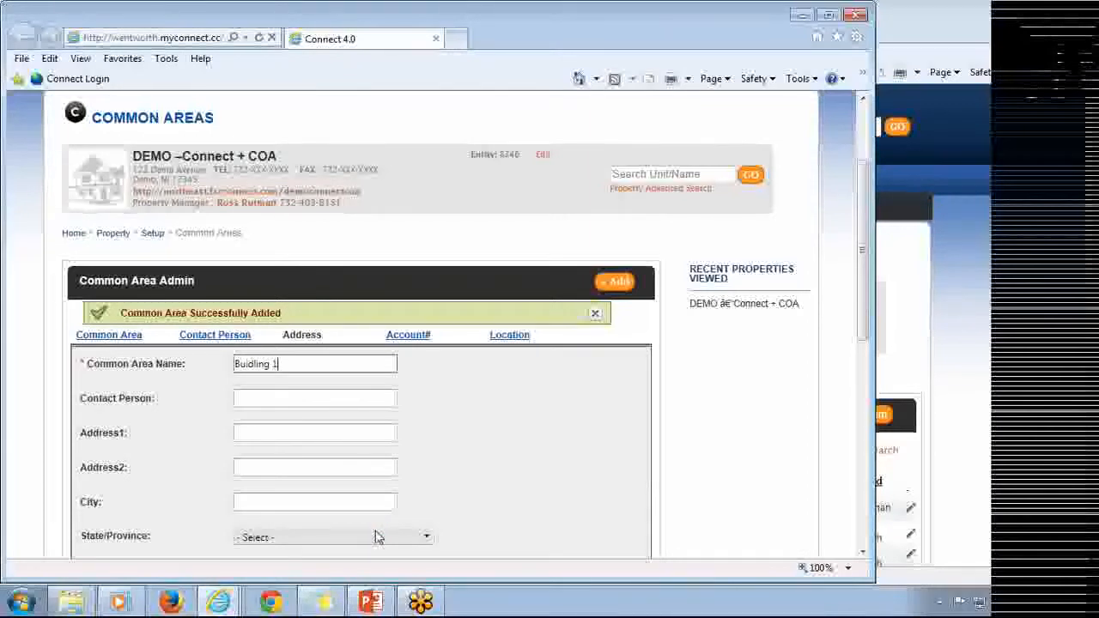
pyautogui.scroll(-4, 584, 448)
pyautogui.click(576, 394)
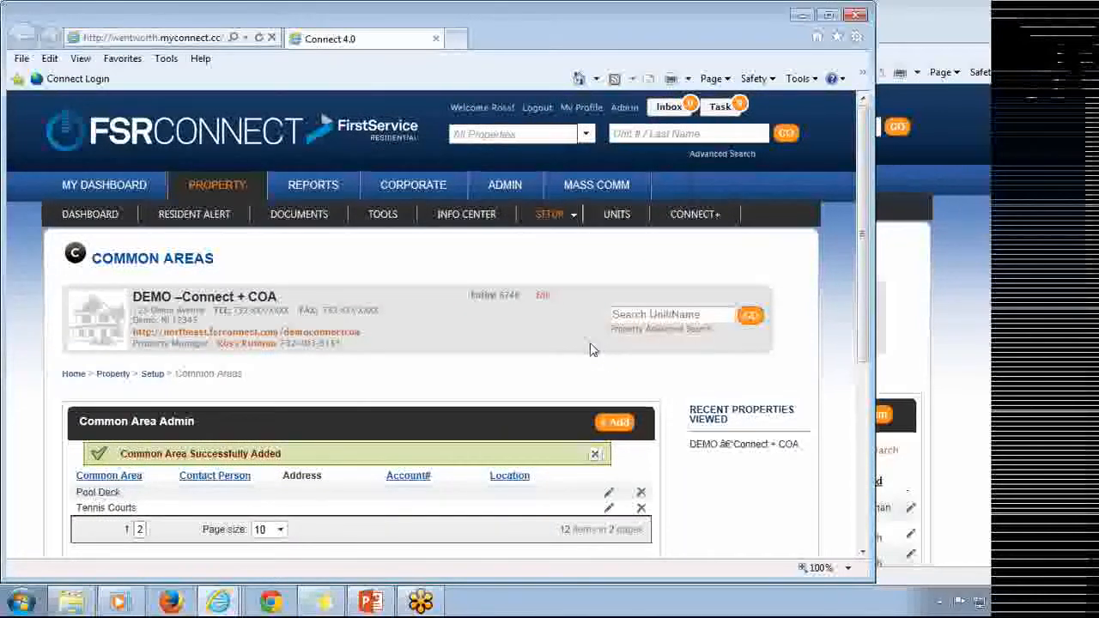
# Close the Common Areas window and start adding a new work order.
pyautogui.click(856, 18)
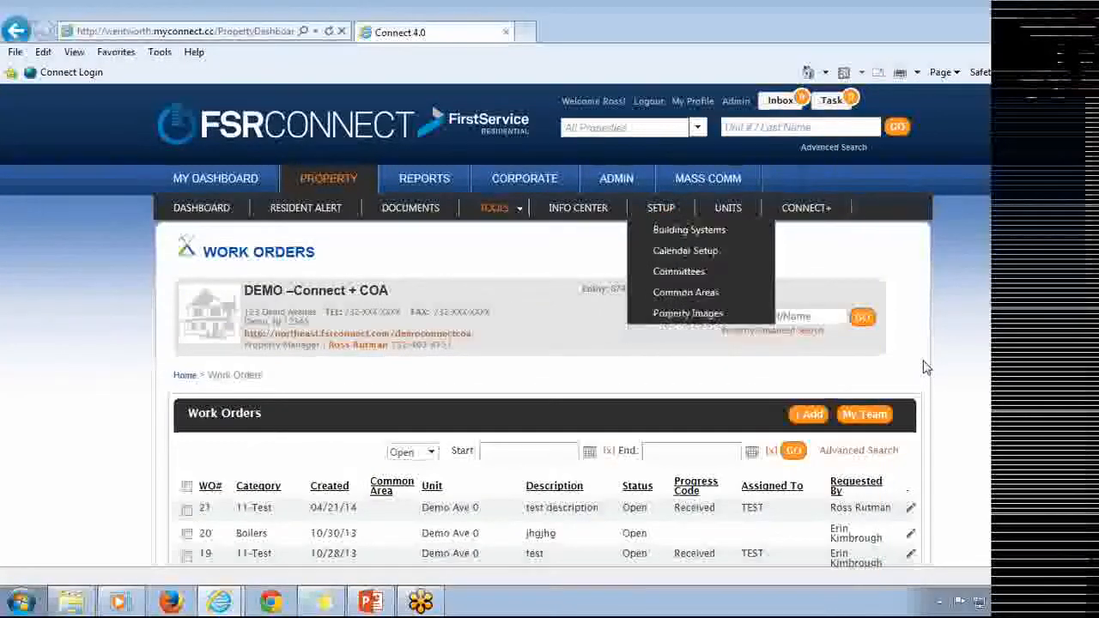
pyautogui.scroll(-2, 927, 367)
pyautogui.scroll(-1, 927, 367)
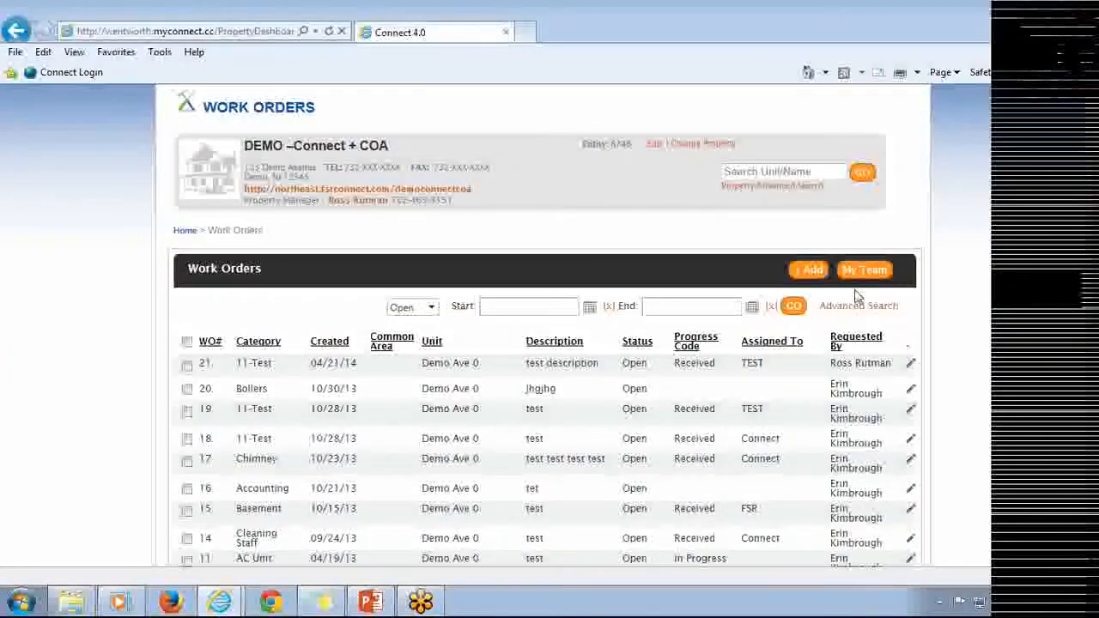
pyautogui.click(812, 273)
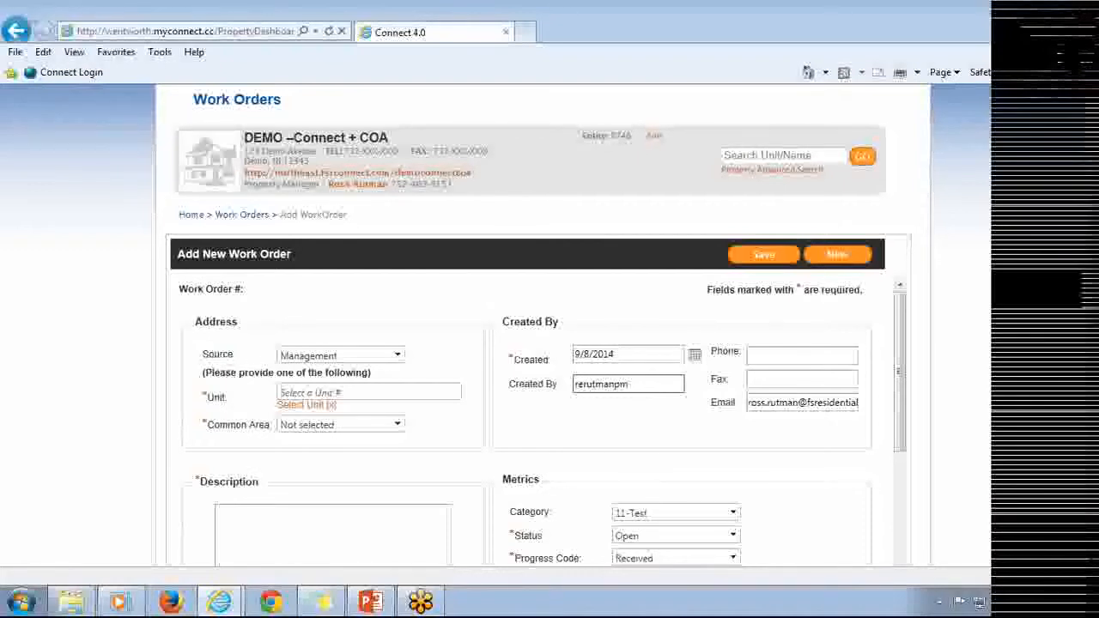
# Set the work order's unit to Demo Ave 0 by choosing its official owner from the resident list.
pyautogui.scroll(-1, 632, 380)
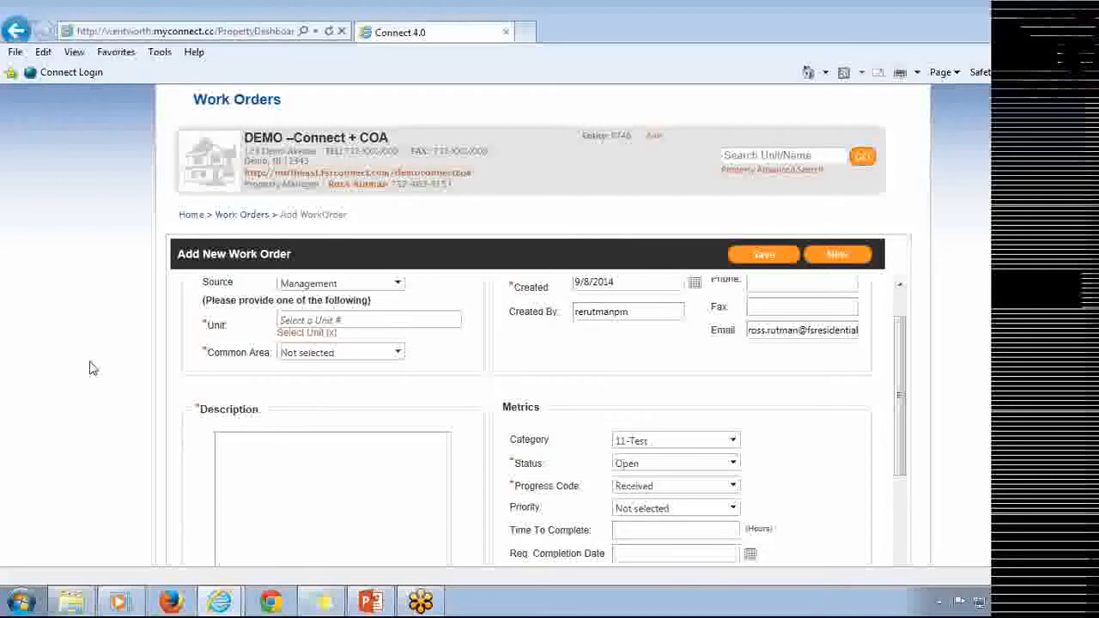
pyautogui.scroll(-1, 93, 358)
pyautogui.scroll(1, 96, 355)
pyautogui.scroll(1, 283, 361)
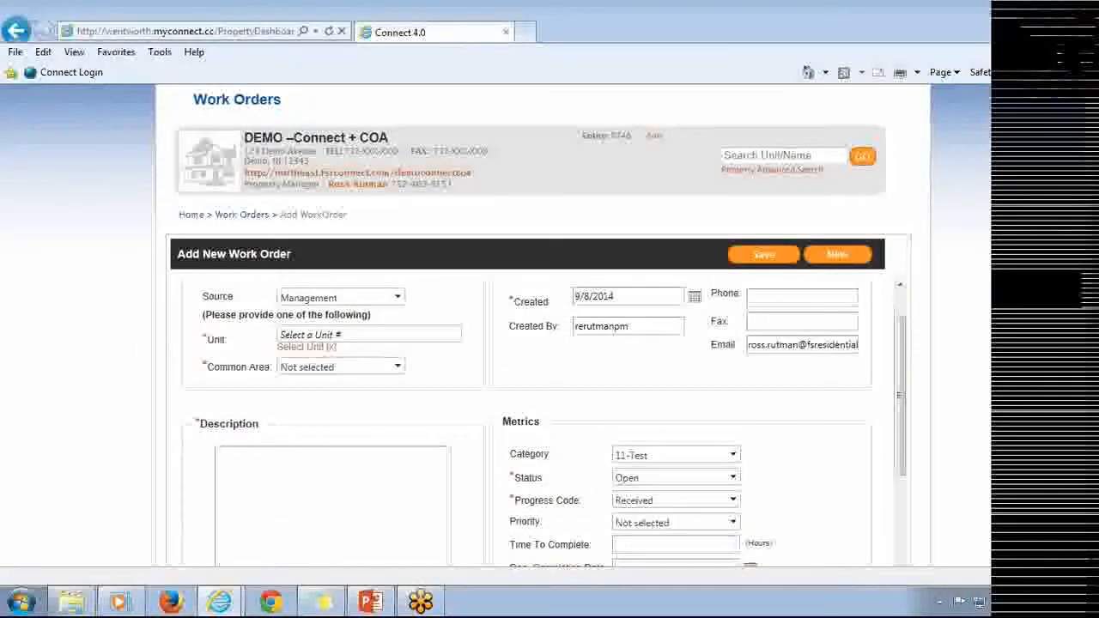
pyautogui.scroll(1, 313, 331)
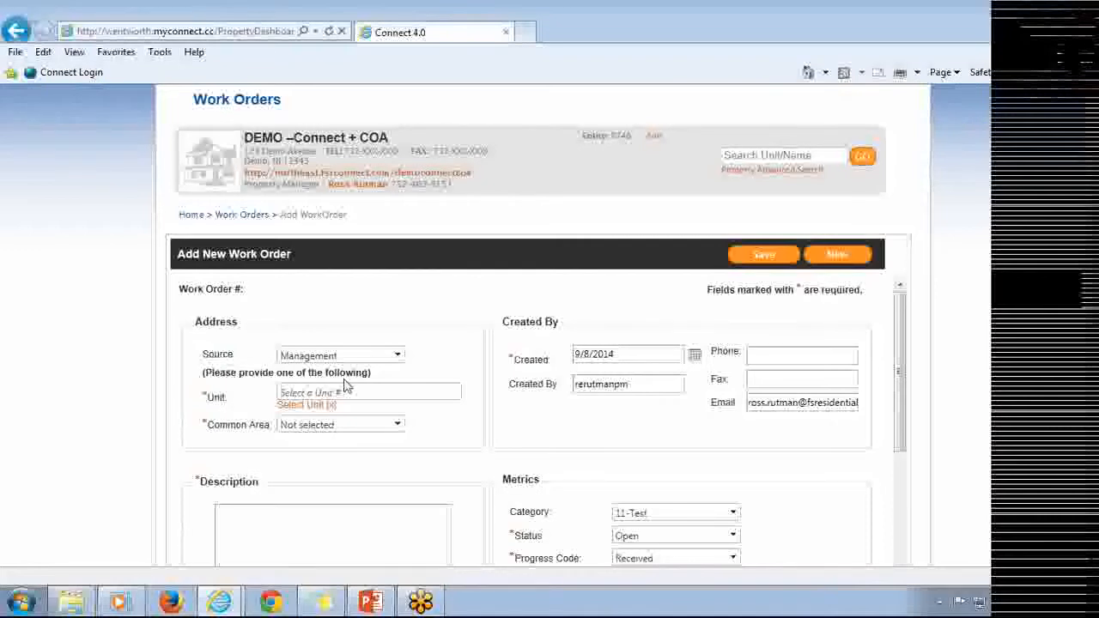
pyautogui.click(307, 407)
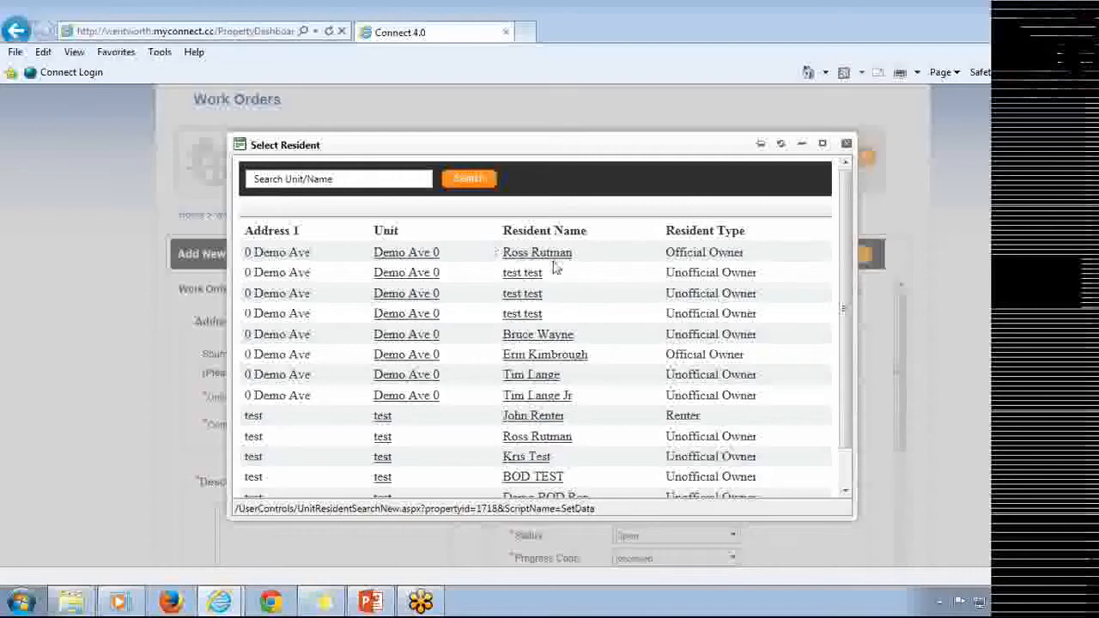
pyautogui.click(539, 254)
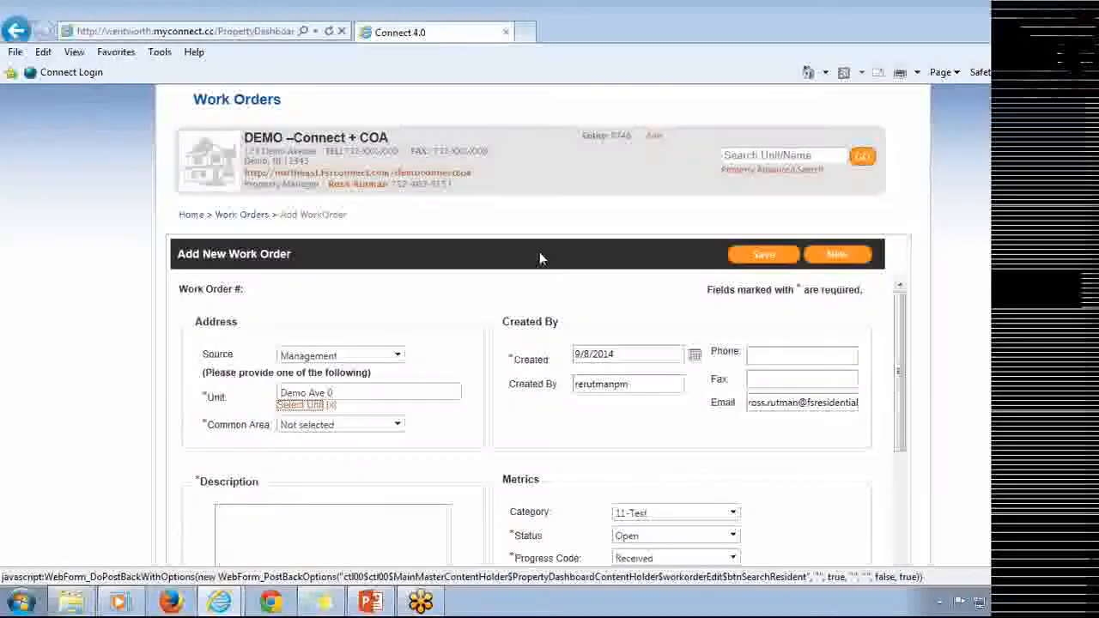
# Browse the Common Area list of the work order to review the available areas.
pyautogui.click(342, 424)
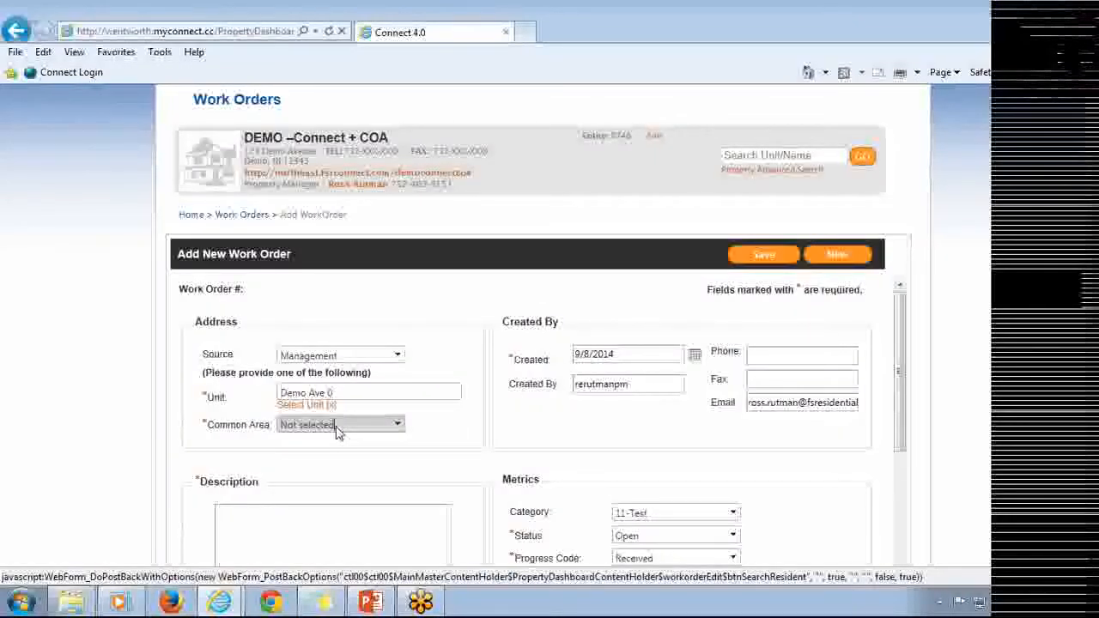
pyautogui.scroll(2, 356, 316)
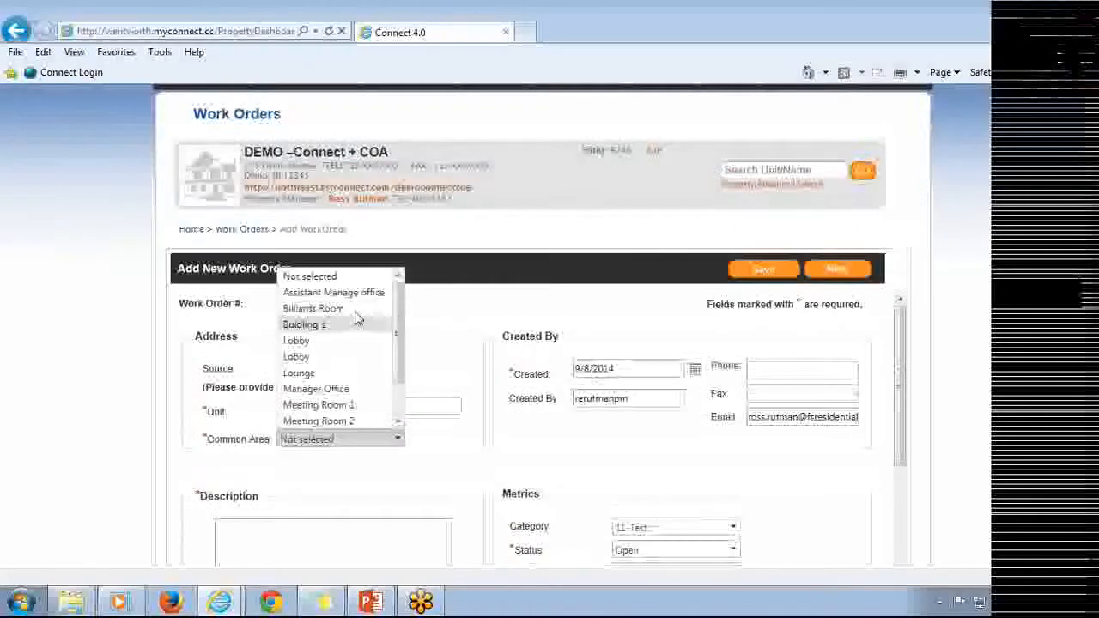
pyautogui.scroll(-2, 364, 378)
pyautogui.scroll(-2, 378, 366)
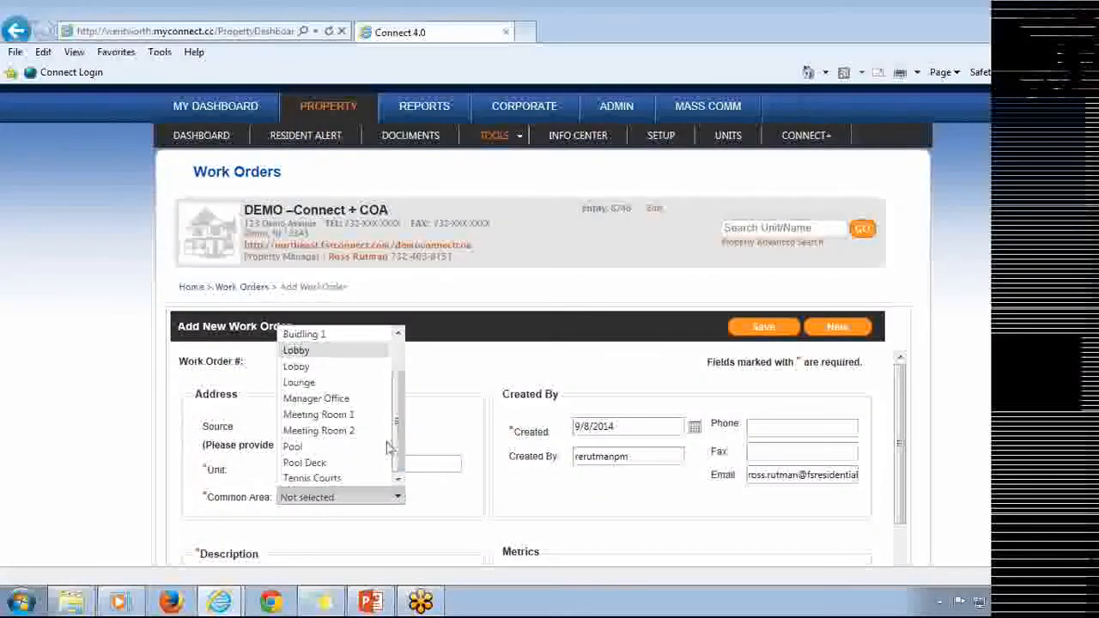
pyautogui.click(453, 501)
# Enter the work order description "Bees reported in common area by building 1".
pyautogui.scroll(-2, 456, 491)
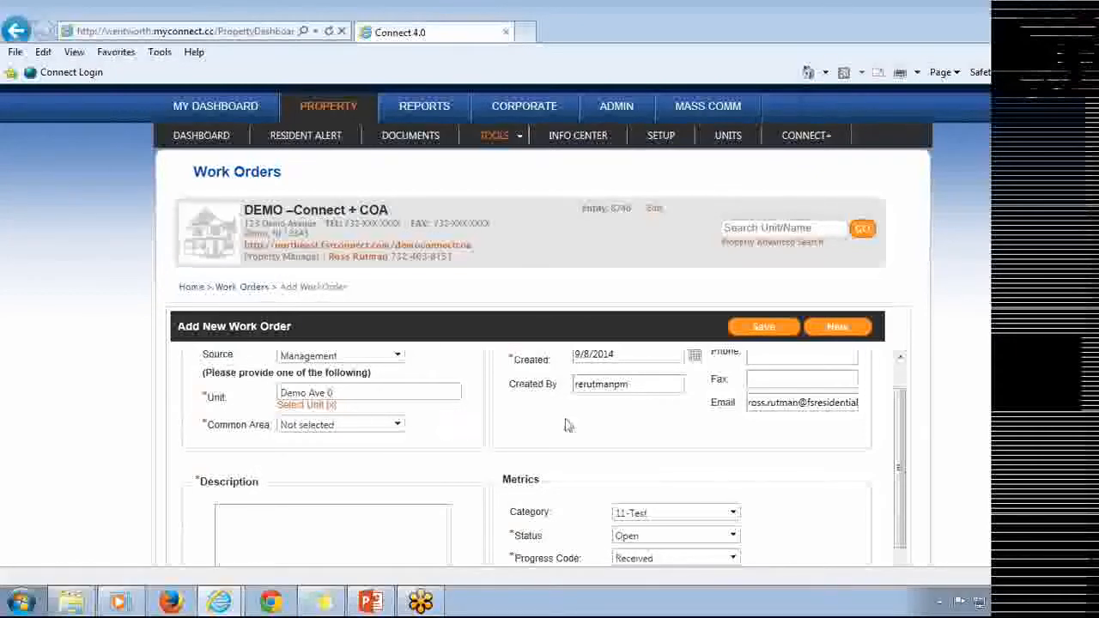
pyautogui.scroll(-3, 977, 324)
pyautogui.moveTo(900, 363); pyautogui.dragTo(901, 333)
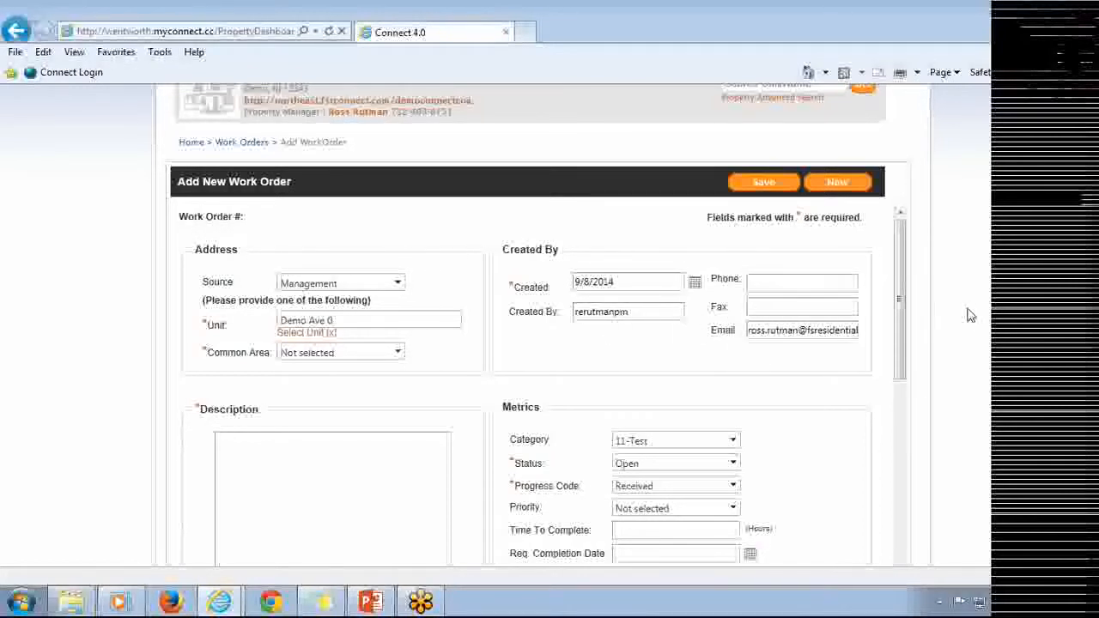
pyautogui.scroll(-3, 968, 312)
pyautogui.click(332, 361)
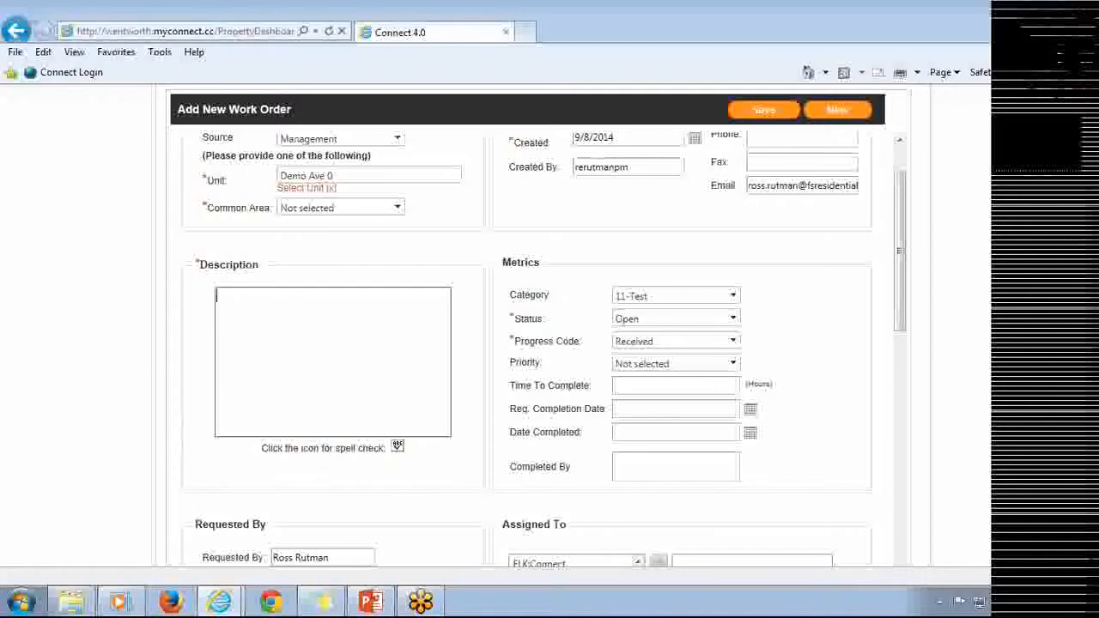
pyautogui.write('Bee')
pyautogui.write('s reported in common area b')
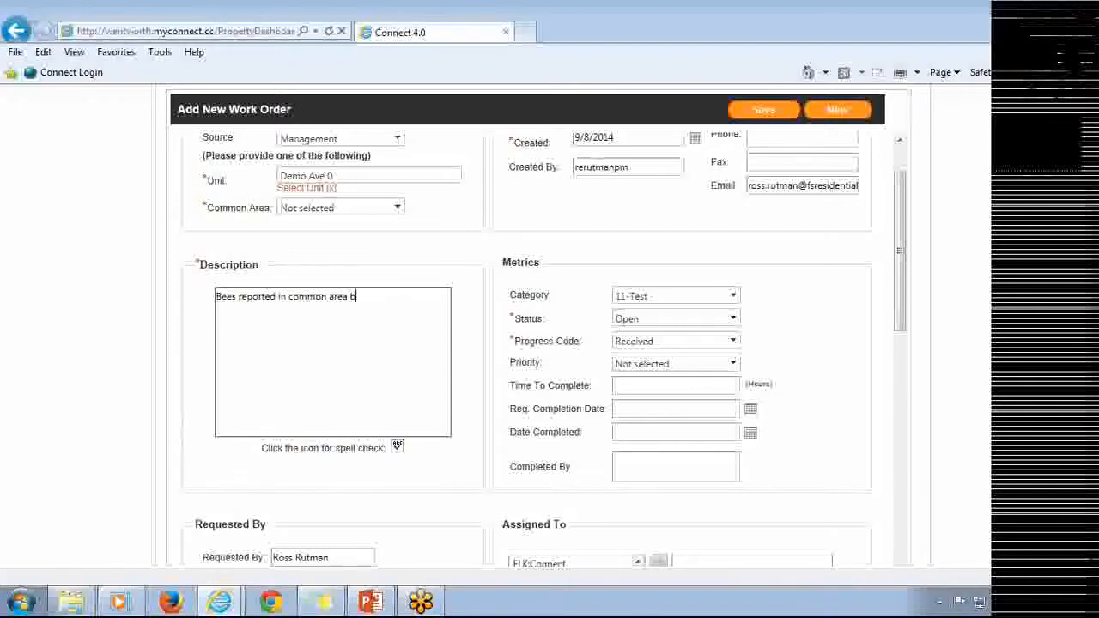
pyautogui.write('y building 1')
# Set the work order's category to Pest Control.
pyautogui.click(730, 296)
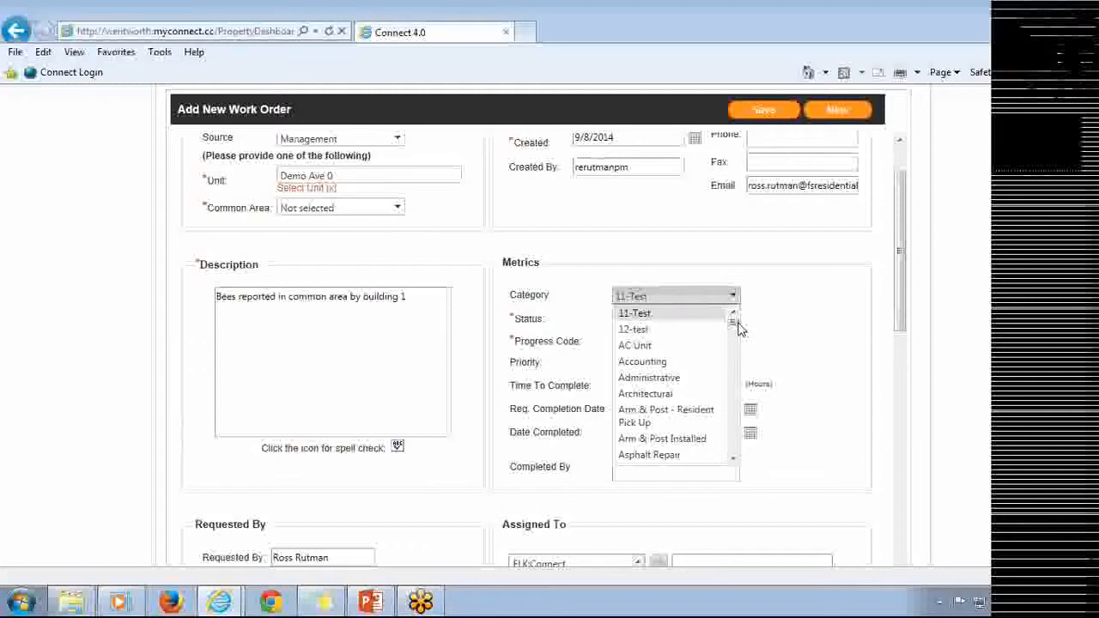
pyautogui.moveTo(733, 326); pyautogui.dragTo(734, 346)
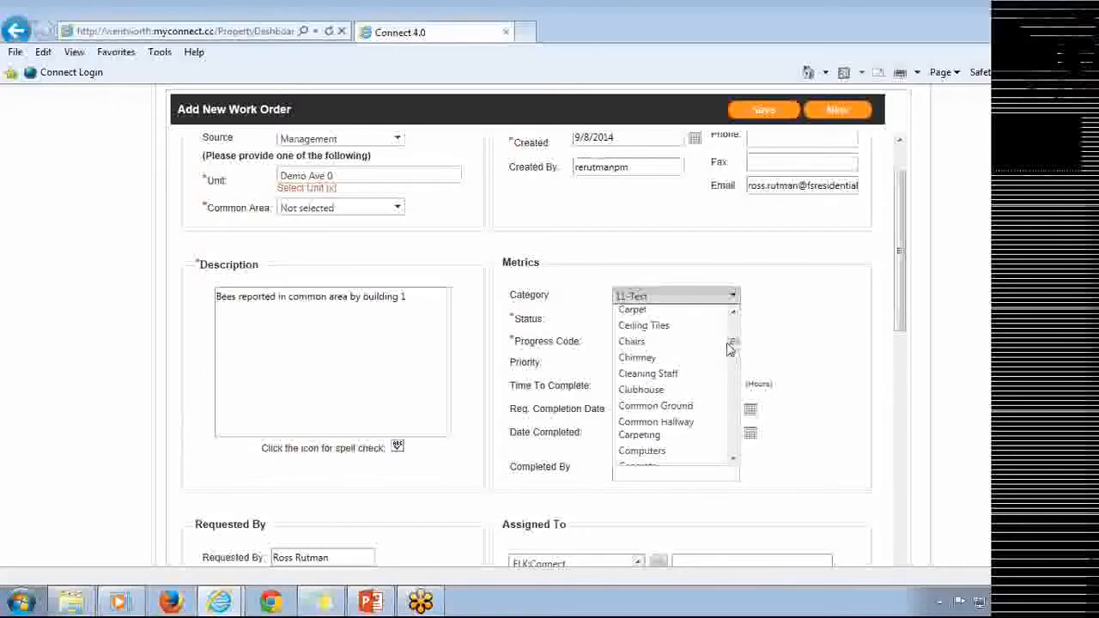
pyautogui.press('p')
pyautogui.press('p')
pyautogui.press('p')
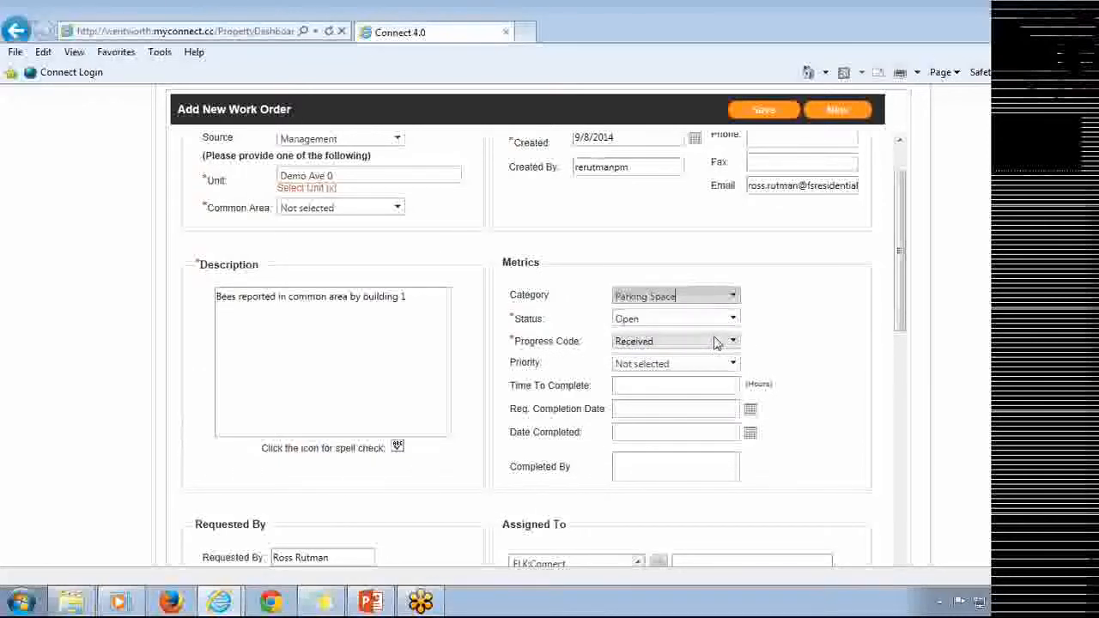
pyautogui.press('Down')
pyautogui.press('Down')
pyautogui.press('Up')
pyautogui.click(772, 324)
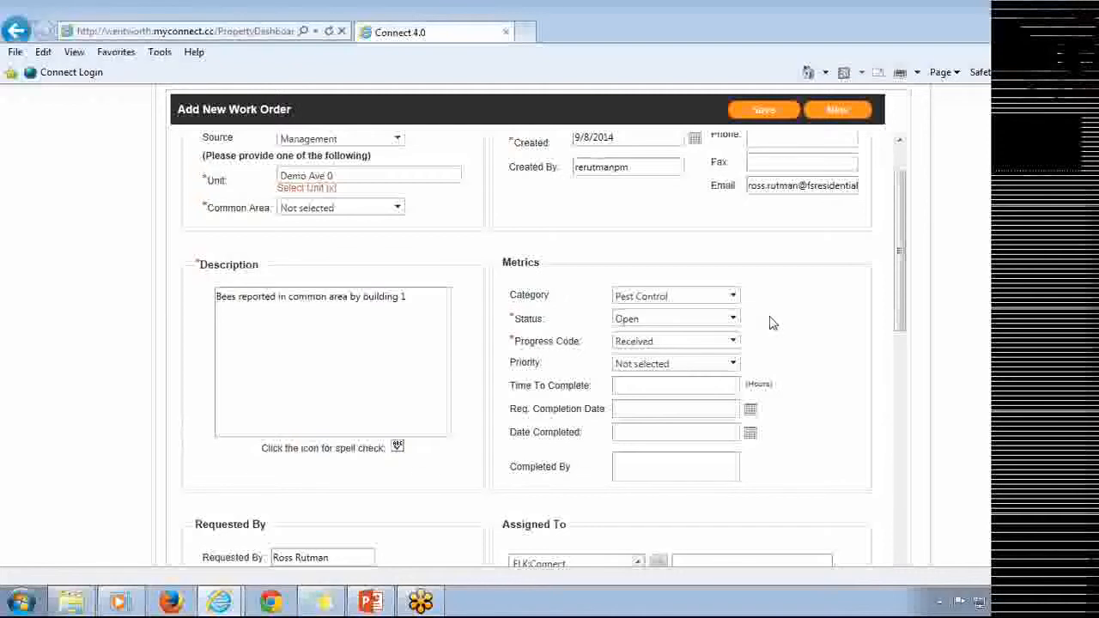
# Set the progress code to Approved by Management.
pyautogui.click(715, 341)
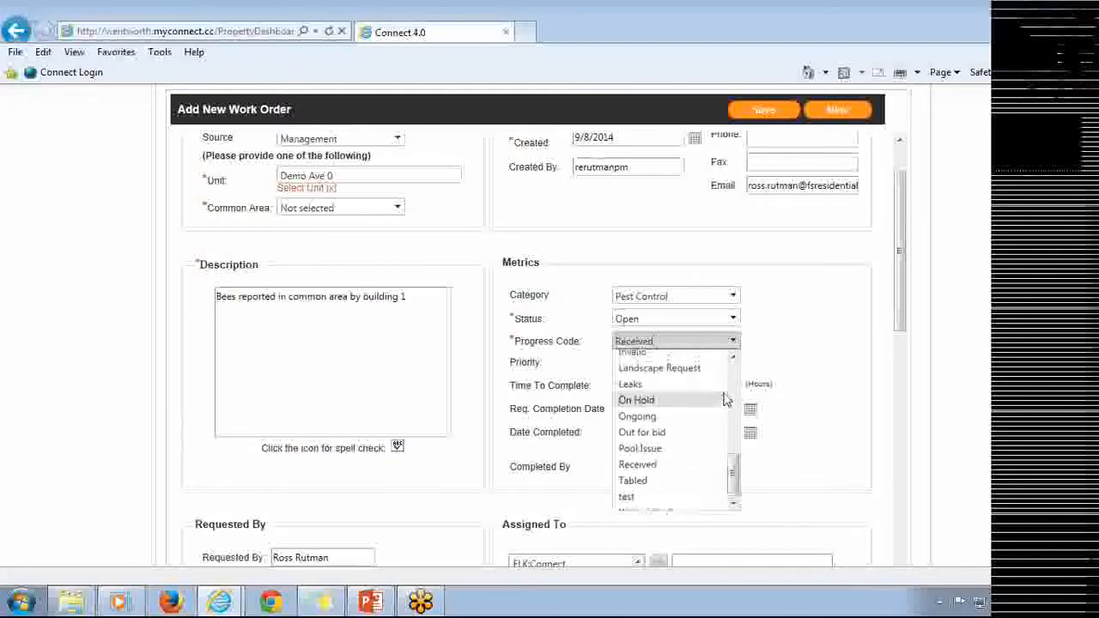
pyautogui.scroll(6, 724, 400)
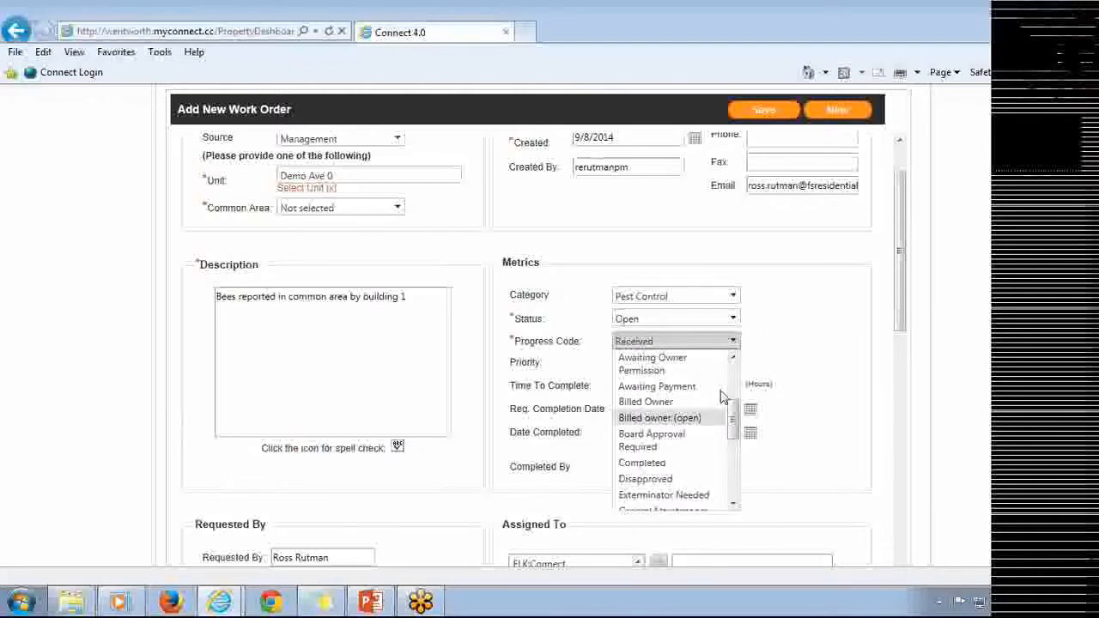
pyautogui.moveTo(734, 418); pyautogui.dragTo(733, 368)
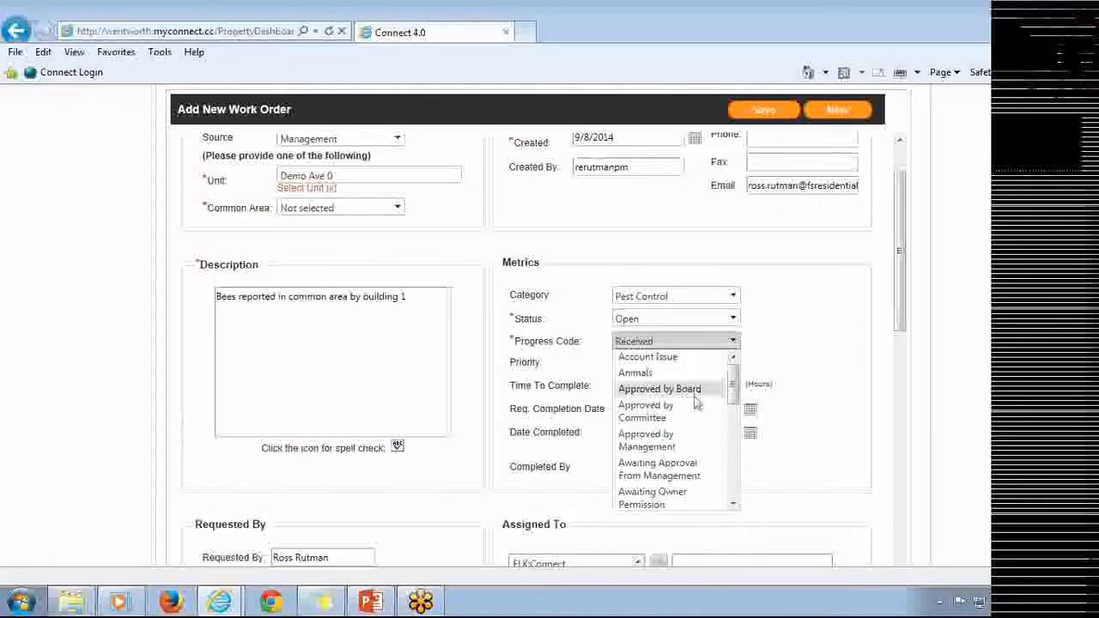
pyautogui.click(665, 442)
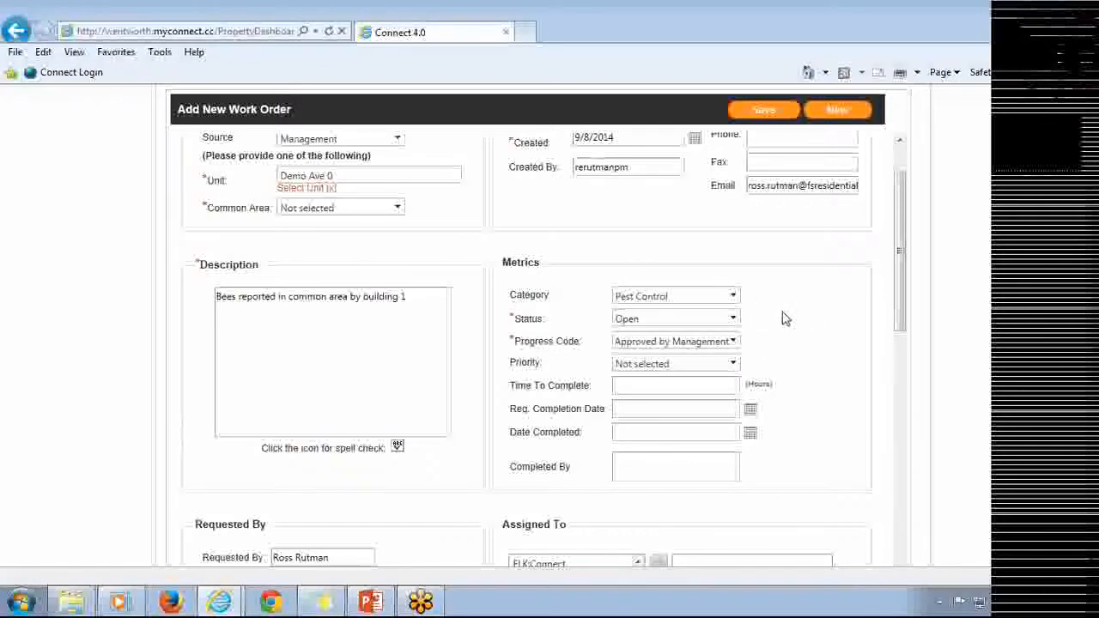
# Turn on notification of the requester when the progress code changes.
pyautogui.scroll(-1, 782, 319)
pyautogui.scroll(-3, 783, 318)
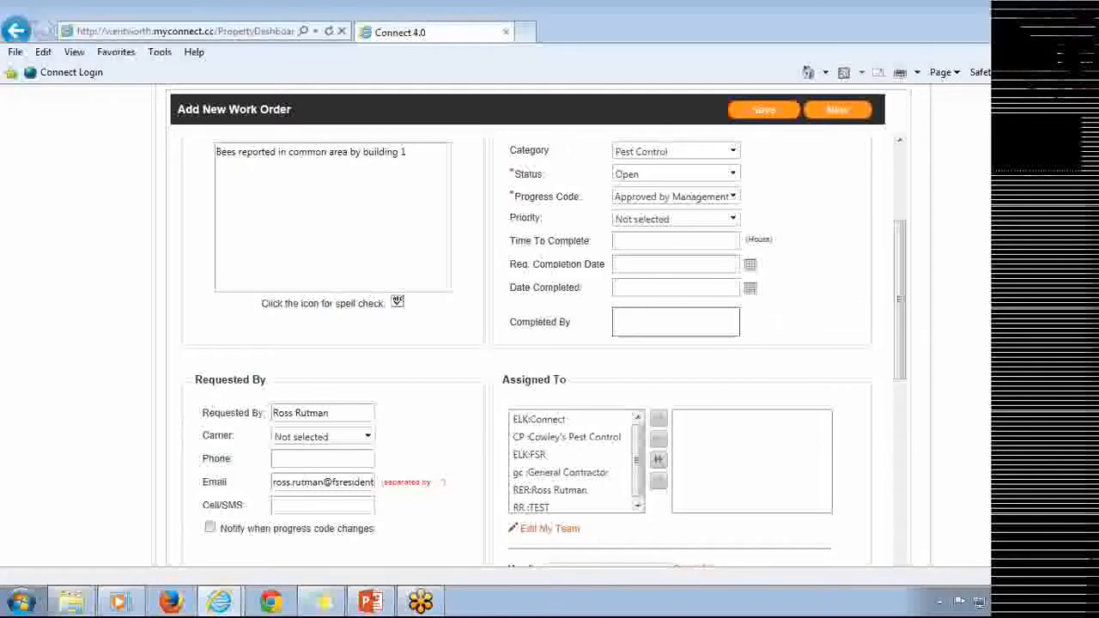
pyautogui.scroll(-2, 510, 336)
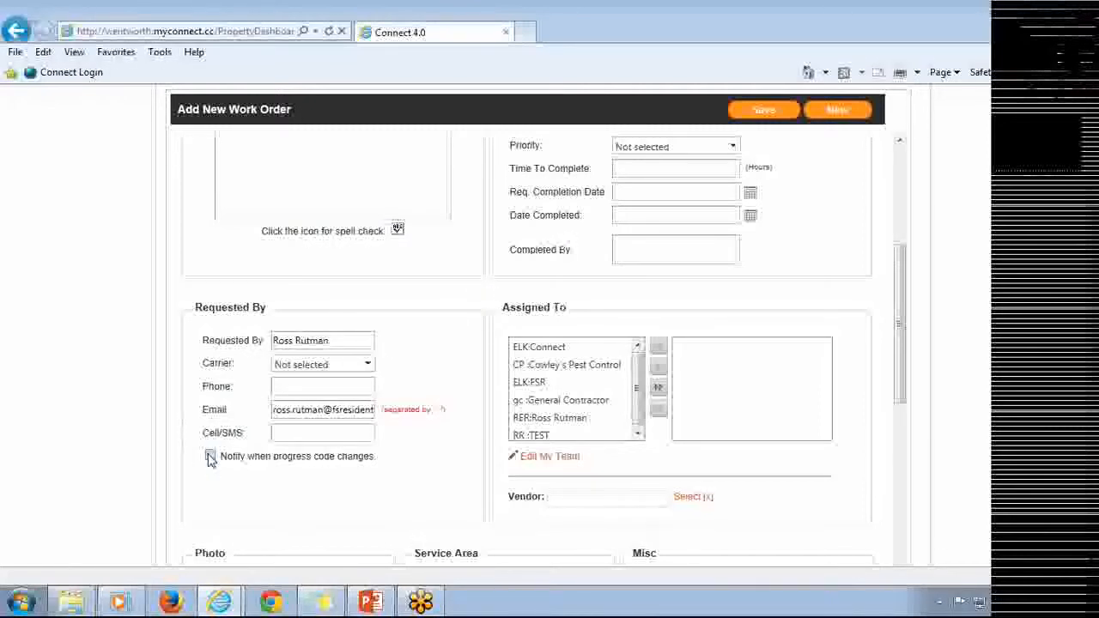
pyautogui.moveTo(219, 456); pyautogui.dragTo(375, 457)
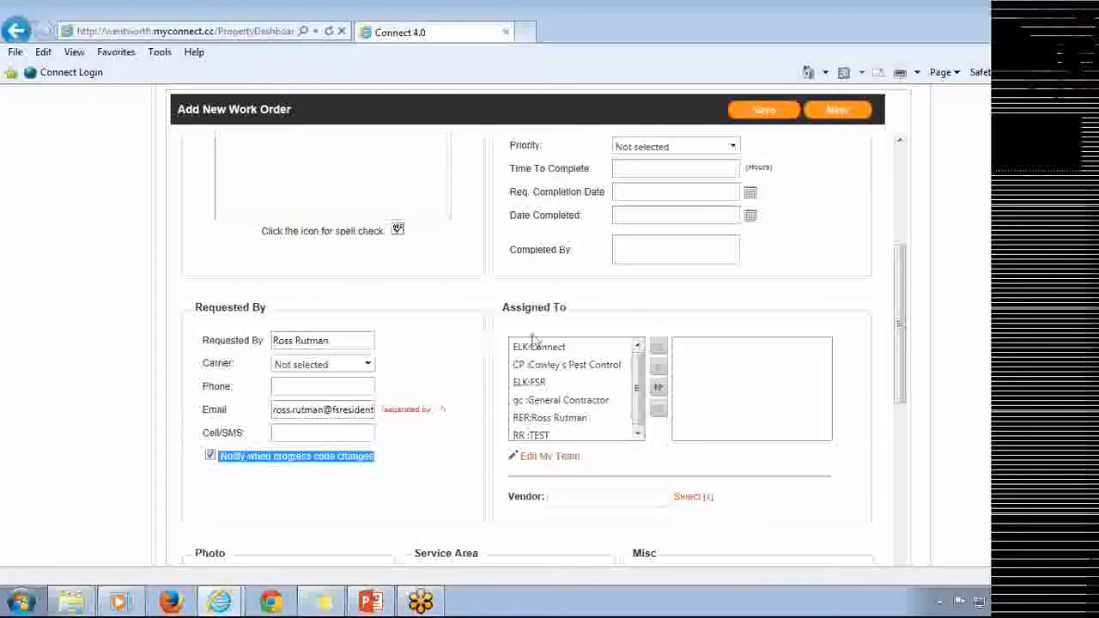
# Assign the work order to the property manager from the team member list.
pyautogui.scroll(2, 631, 285)
pyautogui.click(729, 196)
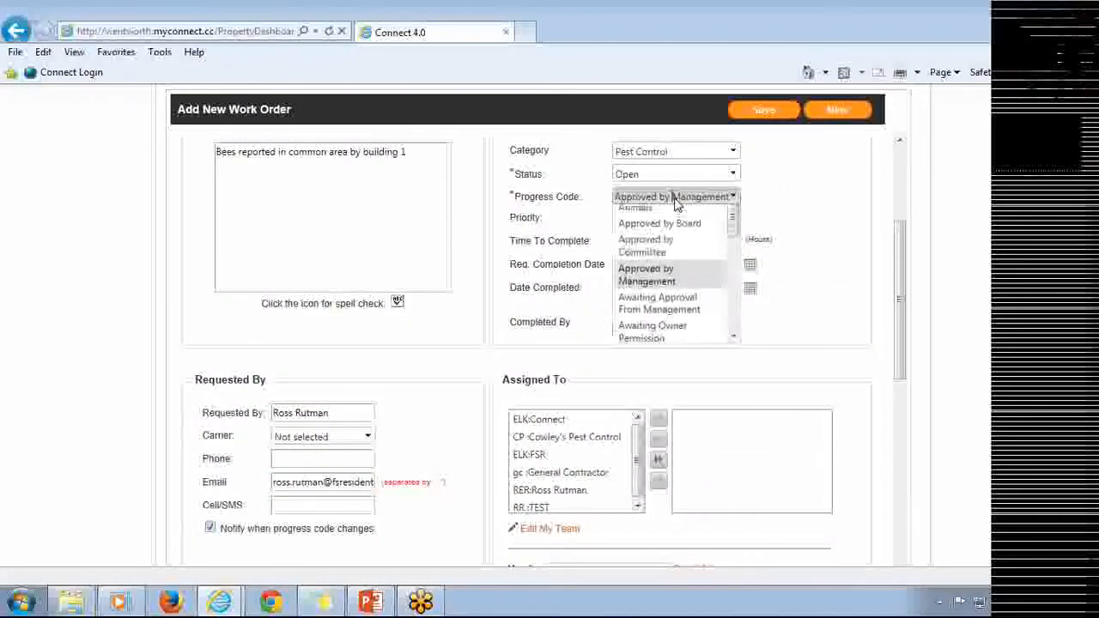
pyautogui.scroll(-2, 652, 292)
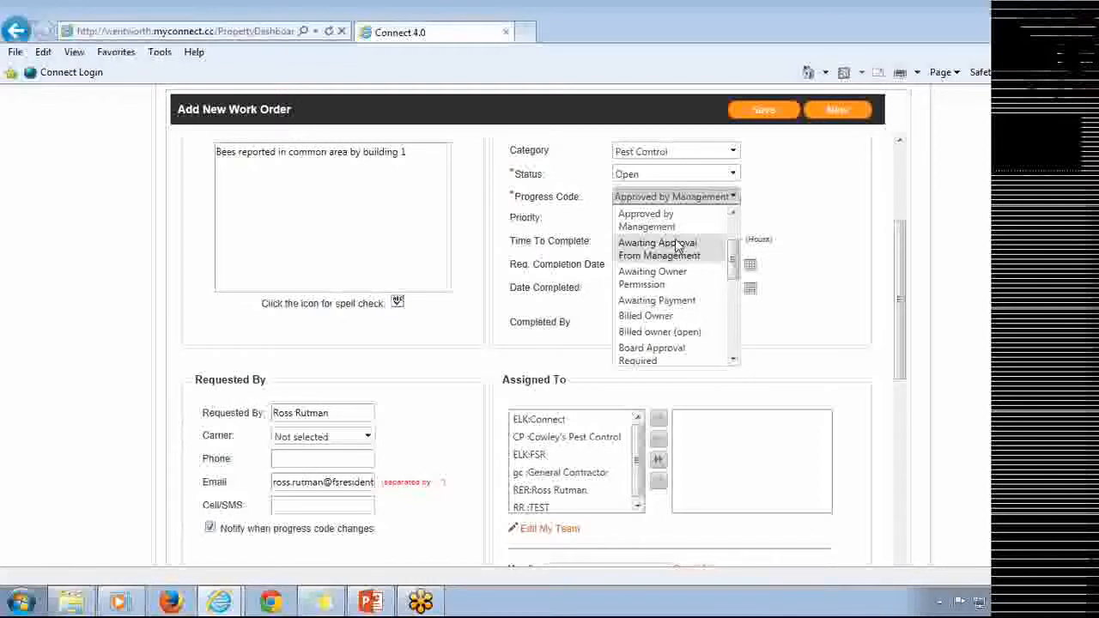
pyautogui.moveTo(372, 482); pyautogui.dragTo(235, 478)
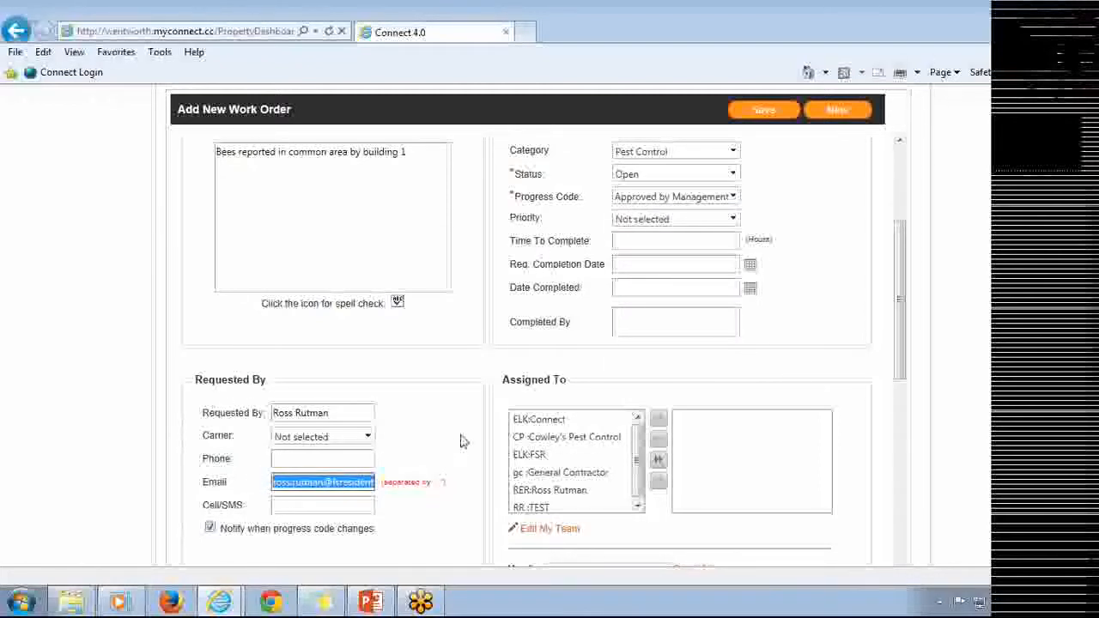
pyautogui.click(479, 398)
pyautogui.click(585, 494)
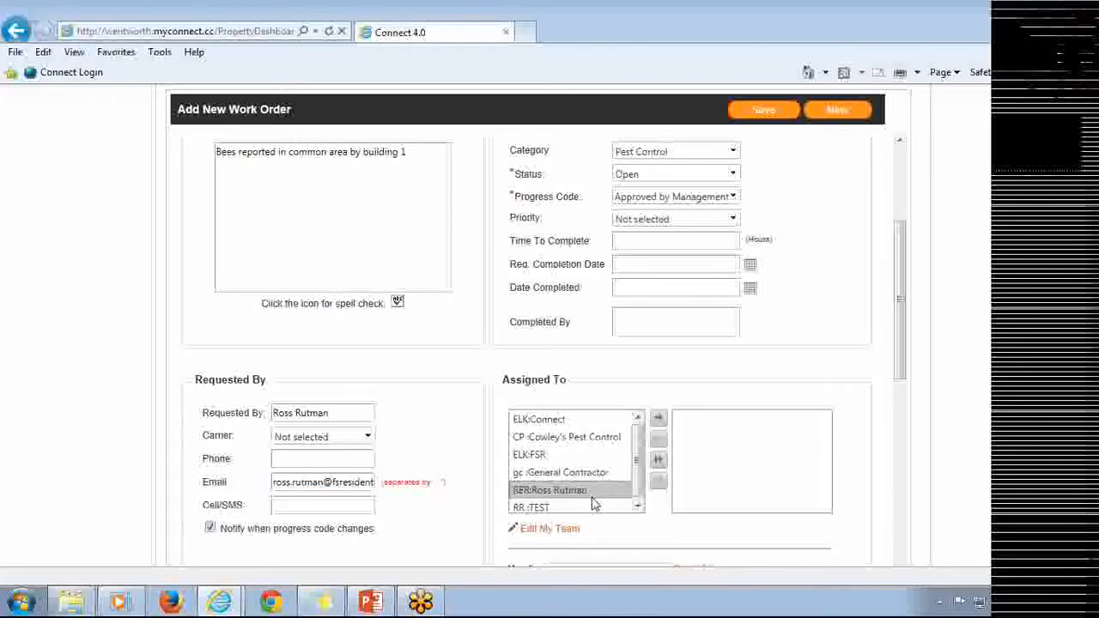
pyautogui.click(657, 420)
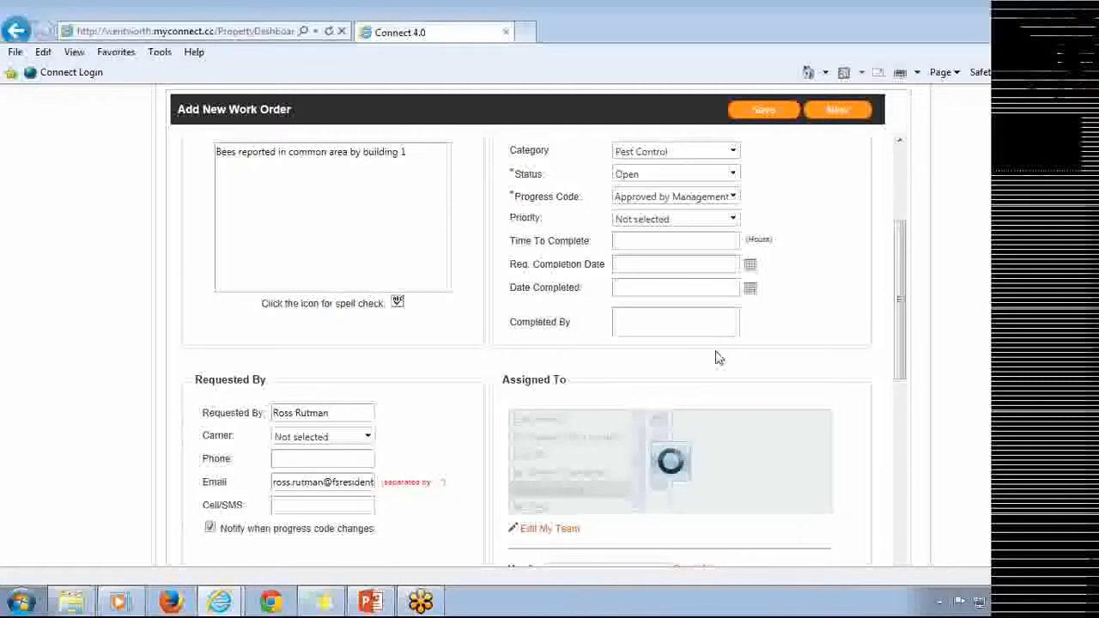
# Save the work order using the save-and-email option.
pyautogui.scroll(-5, 719, 358)
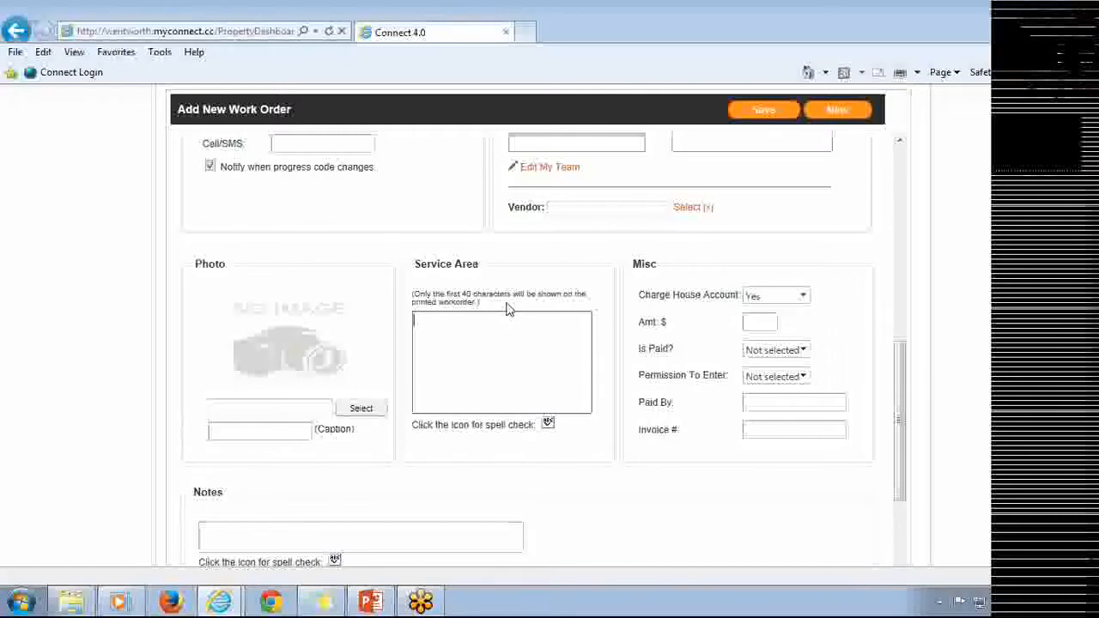
pyautogui.scroll(-3, 524, 321)
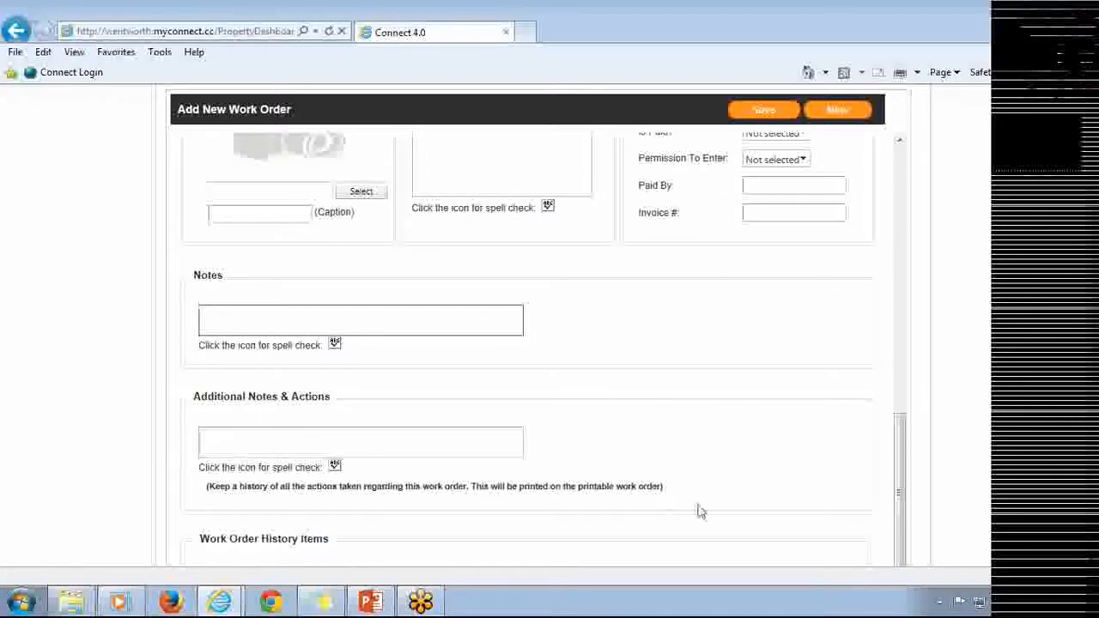
pyautogui.moveTo(666, 487); pyautogui.dragTo(478, 495)
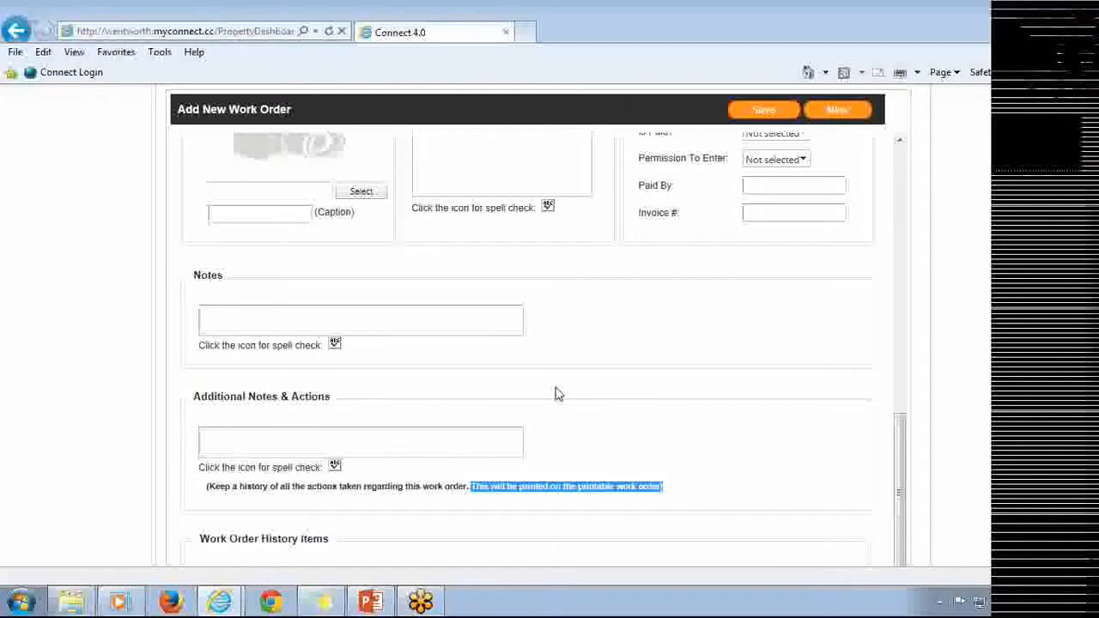
pyautogui.scroll(-4, 743, 363)
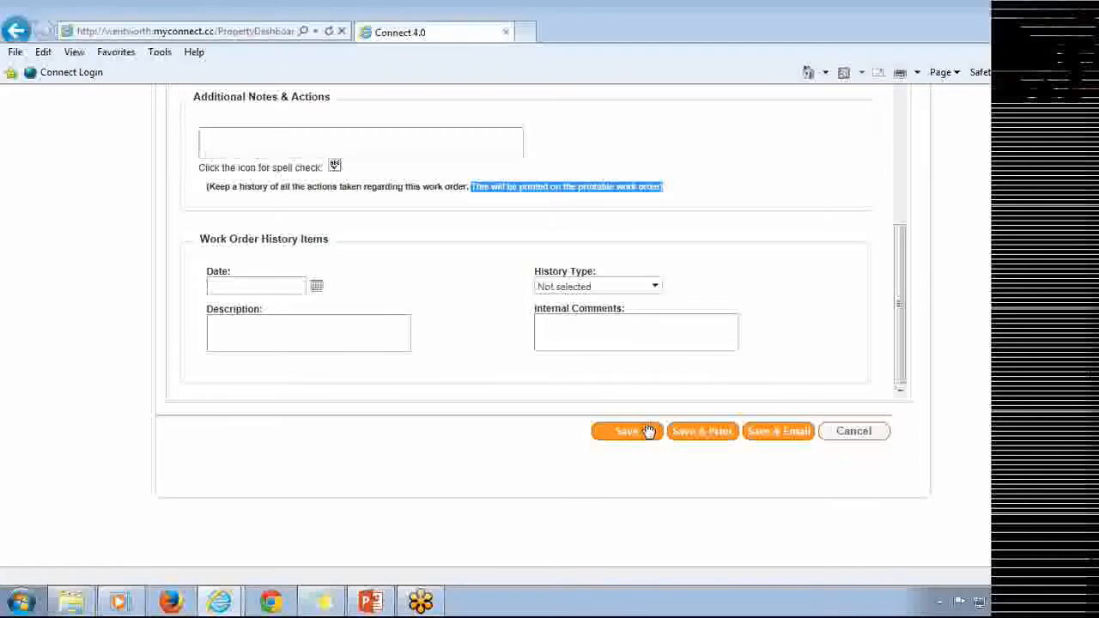
pyautogui.click(792, 433)
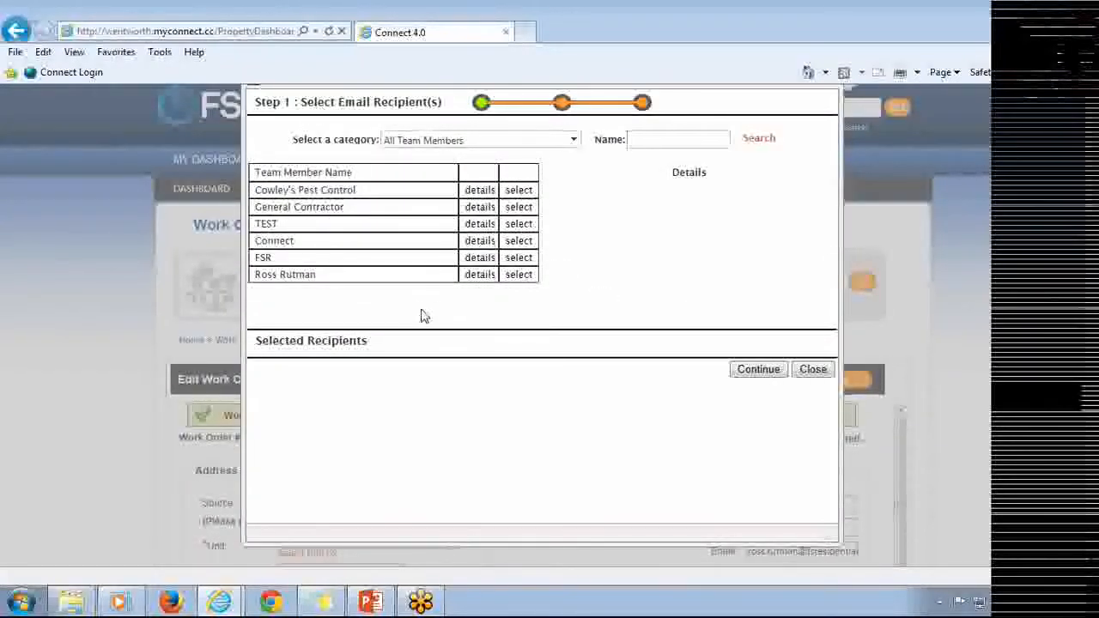
# E-mail the work order to the property manager, adding the manager's e-mail address as CC, then return to the work order.
pyautogui.click(518, 274)
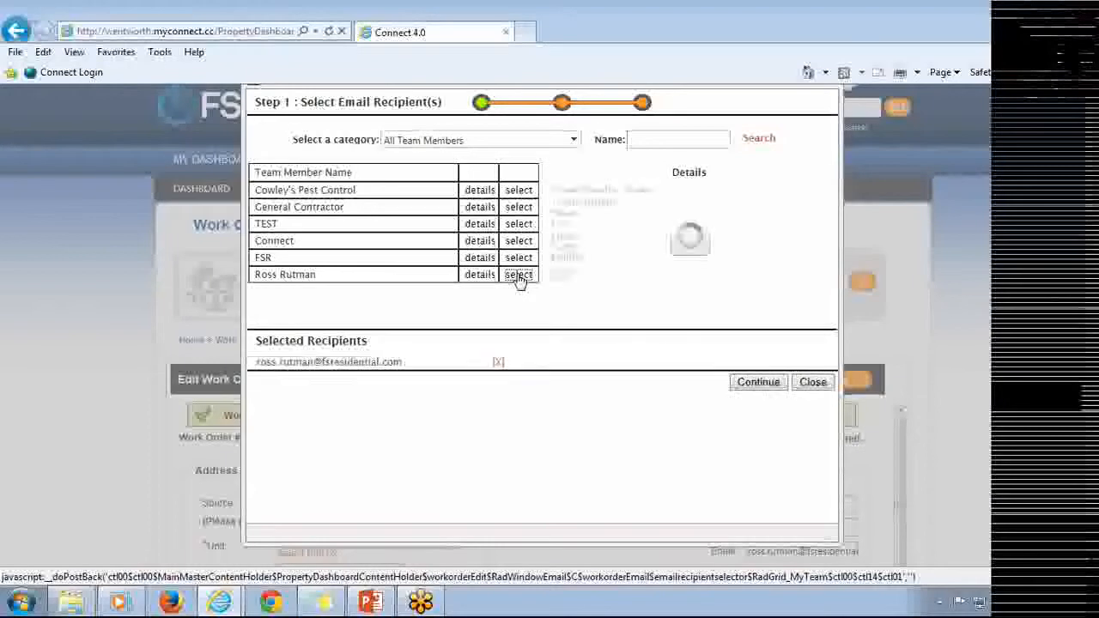
pyautogui.click(753, 391)
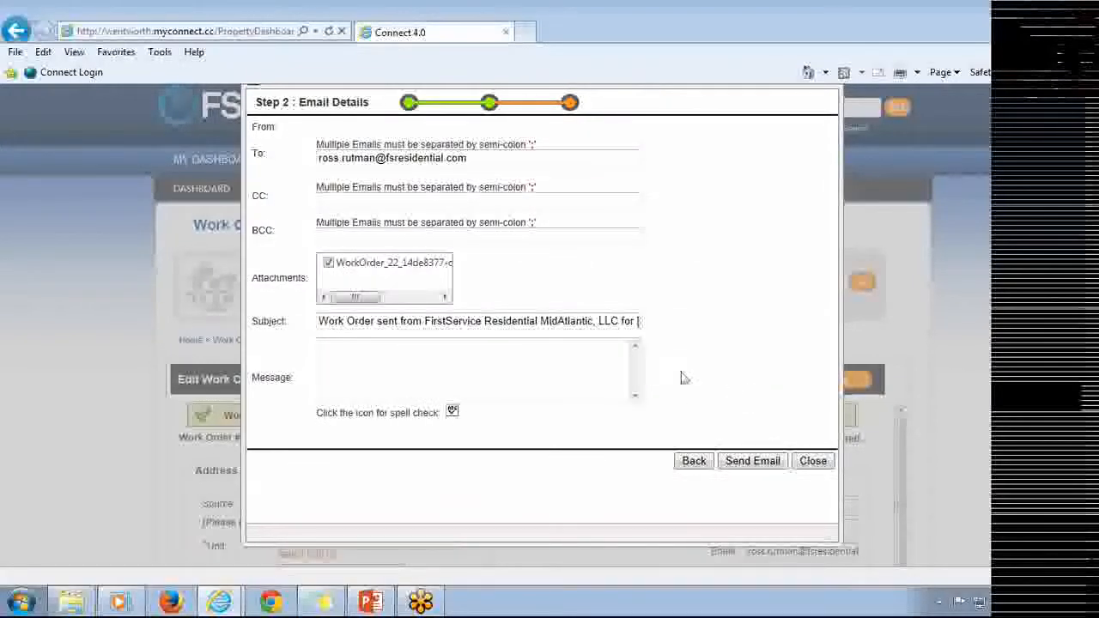
pyautogui.moveTo(470, 159); pyautogui.dragTo(314, 165)
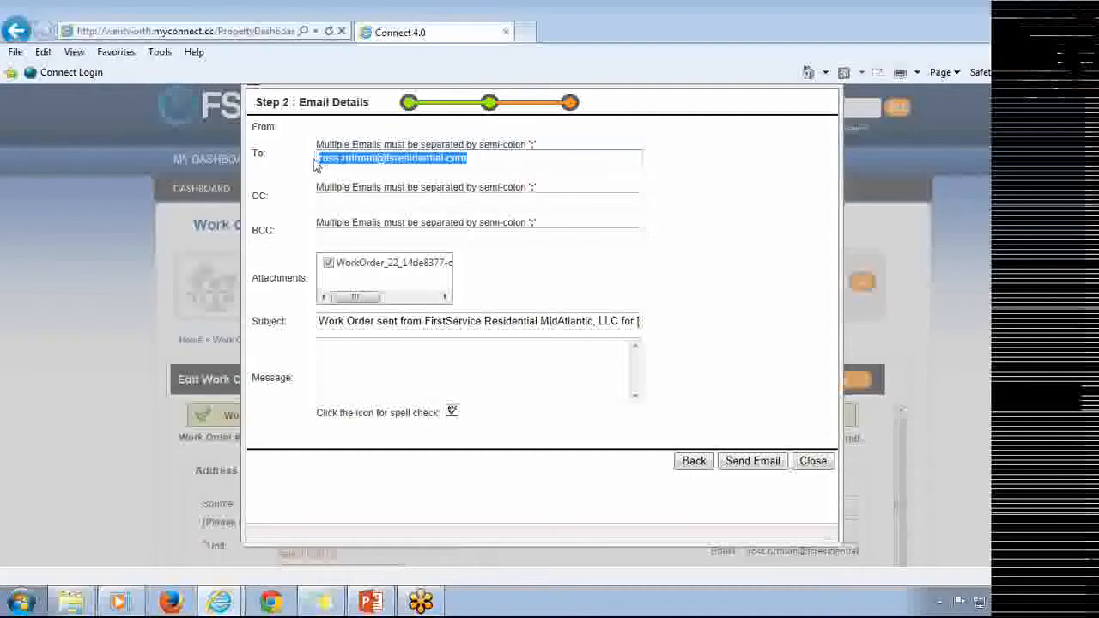
pyautogui.click(345, 201)
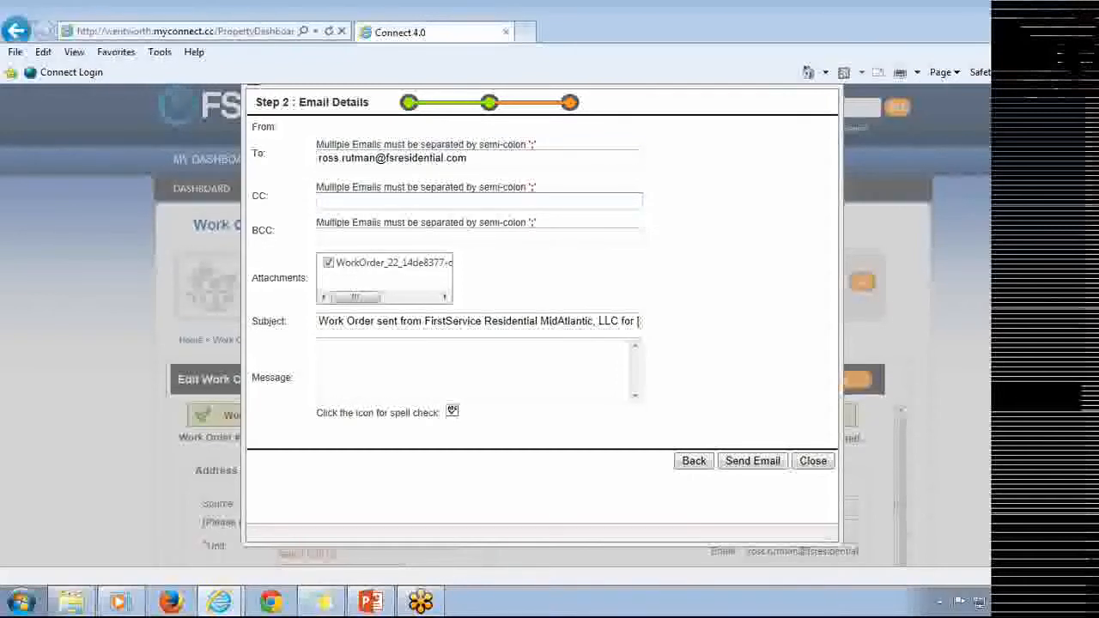
pyautogui.click(367, 364)
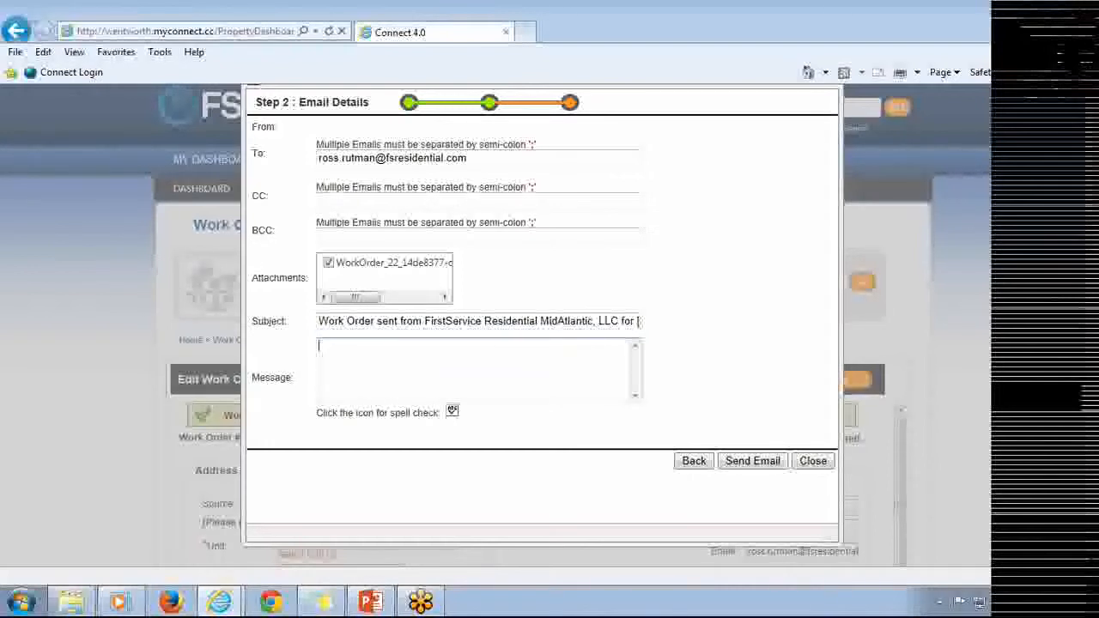
pyautogui.click(339, 200)
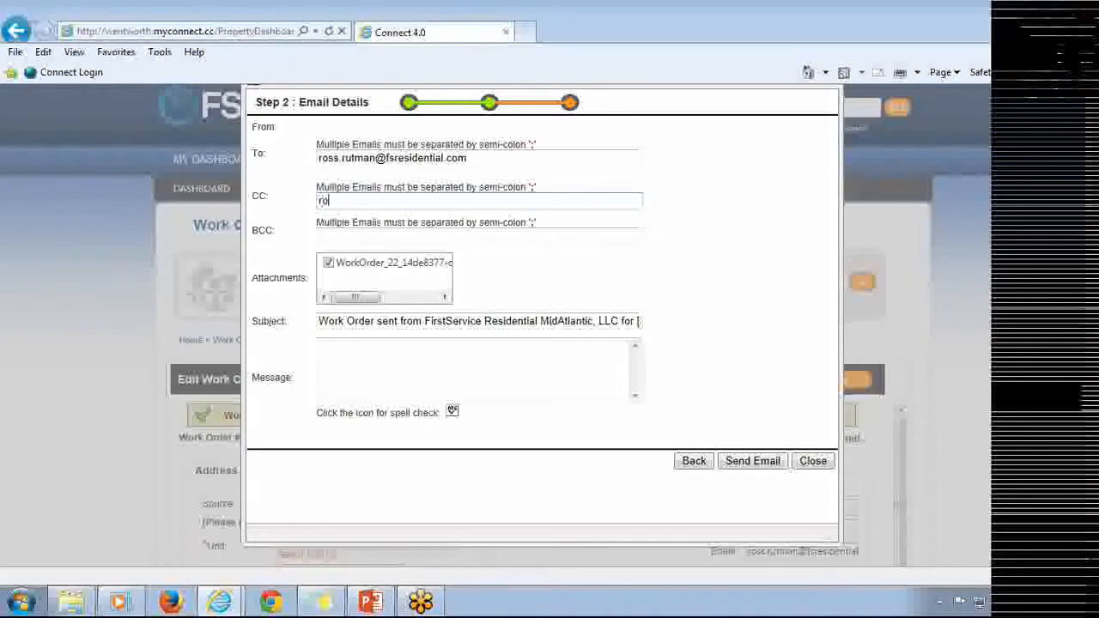
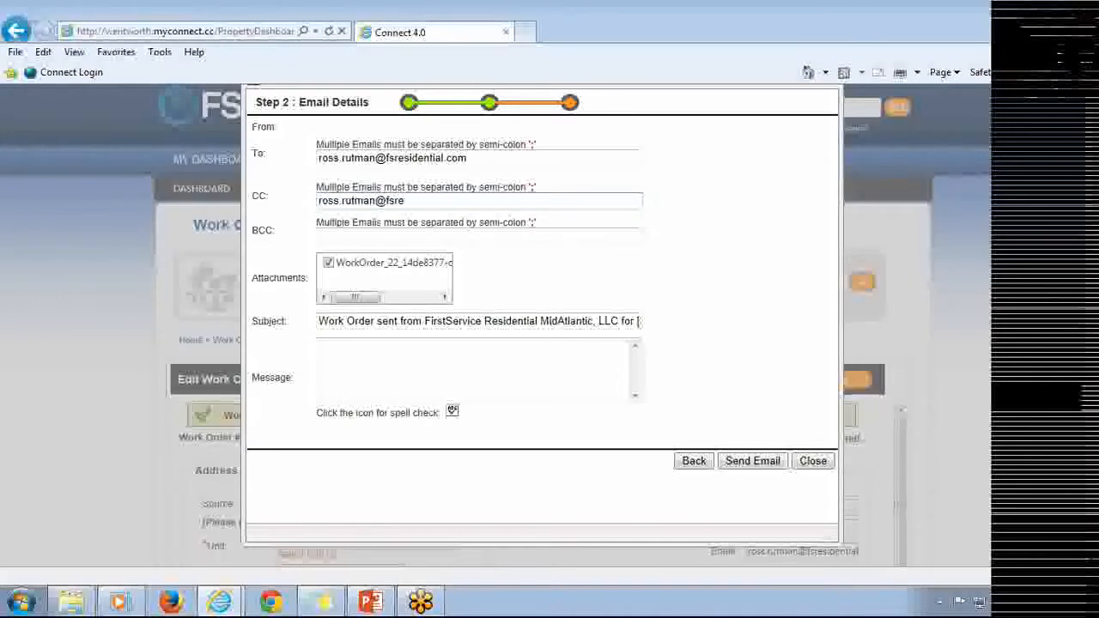
pyautogui.click(775, 462)
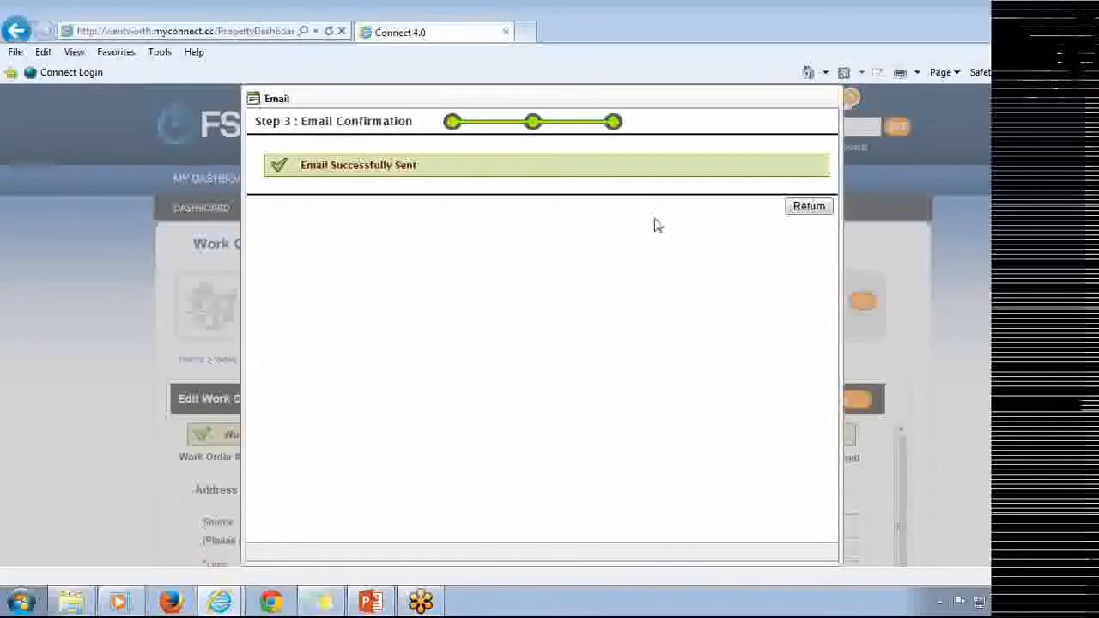
pyautogui.moveTo(461, 175); pyautogui.dragTo(330, 166)
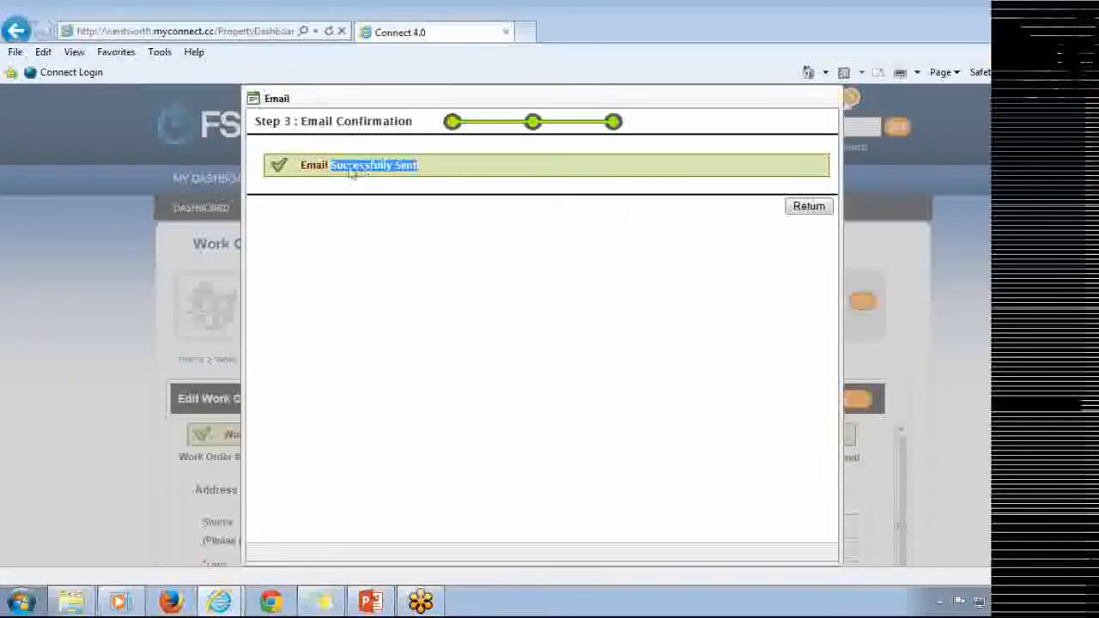
pyautogui.click(807, 207)
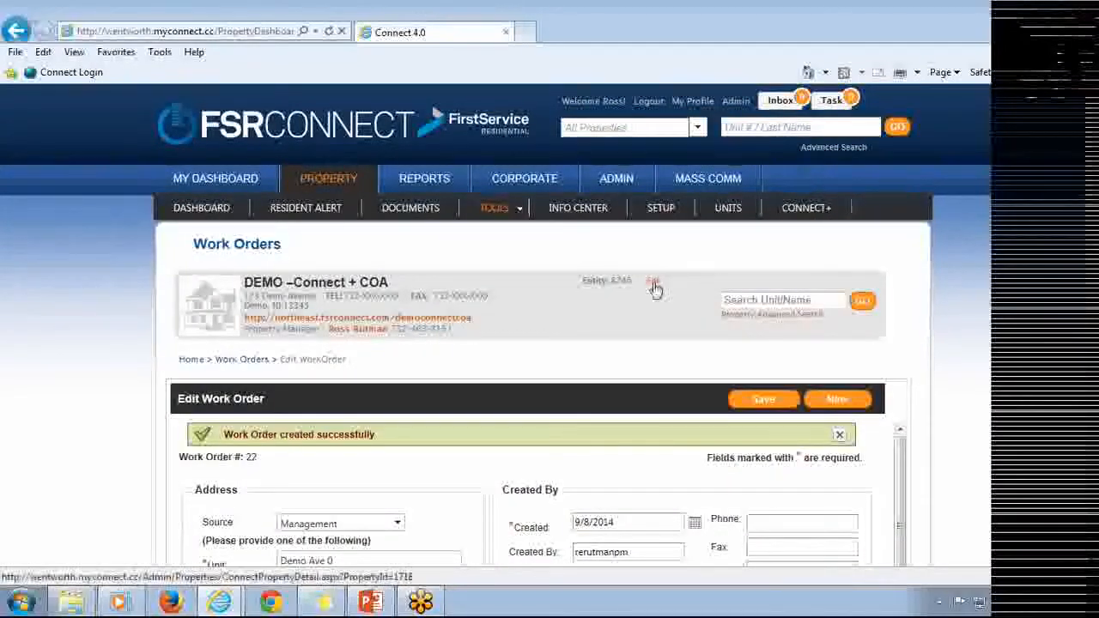
# Open the property's list of open work orders from the property dashboard.
pyautogui.click(341, 185)
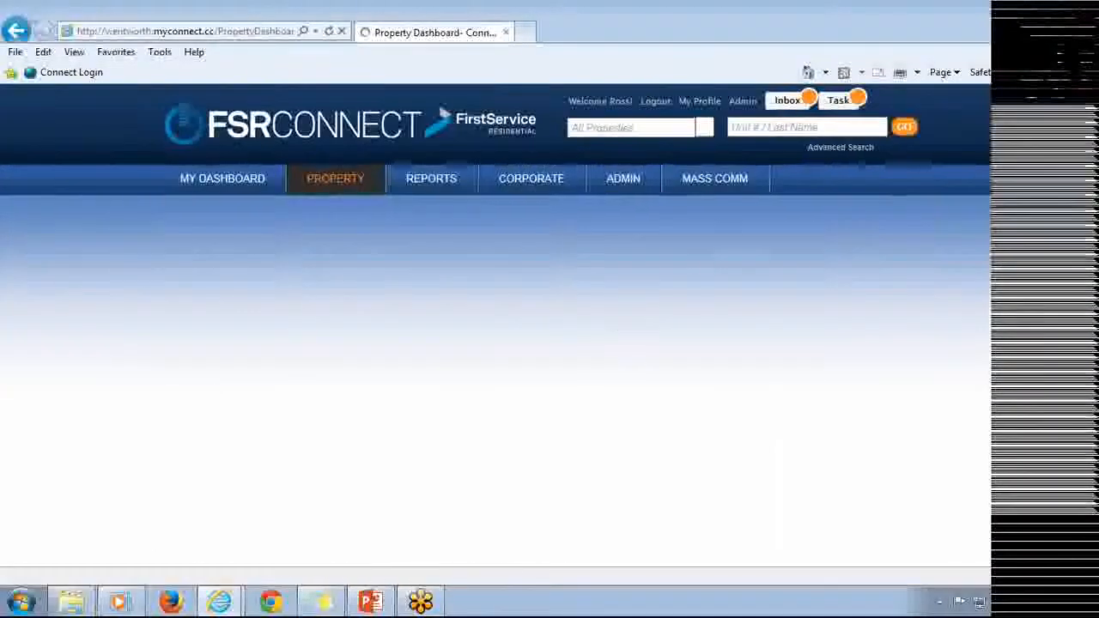
pyautogui.scroll(-1, 591, 292)
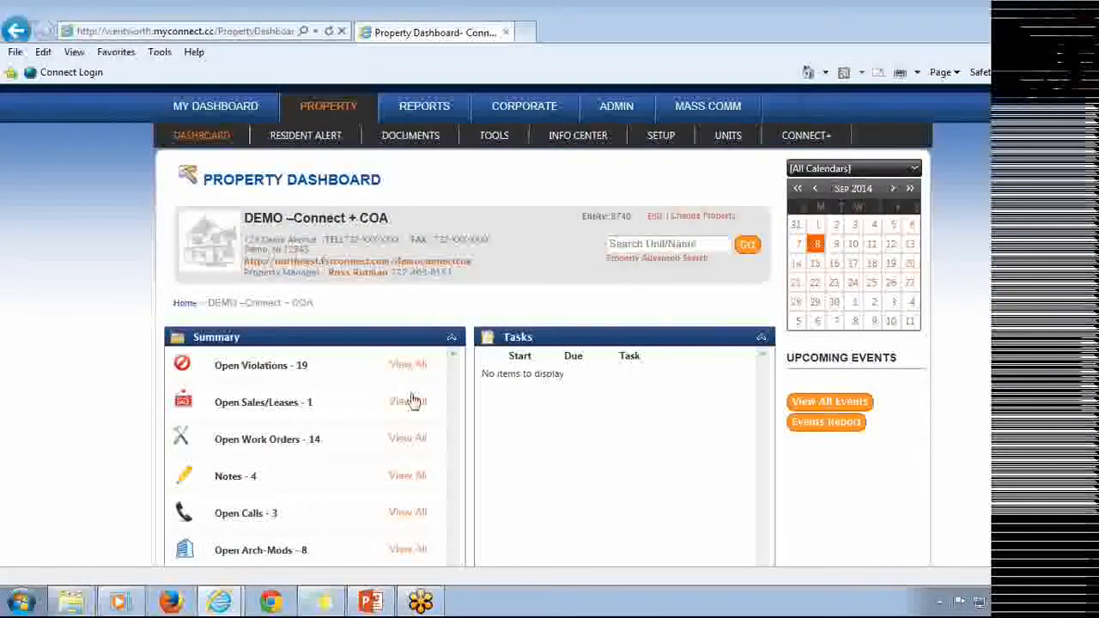
pyautogui.click(408, 440)
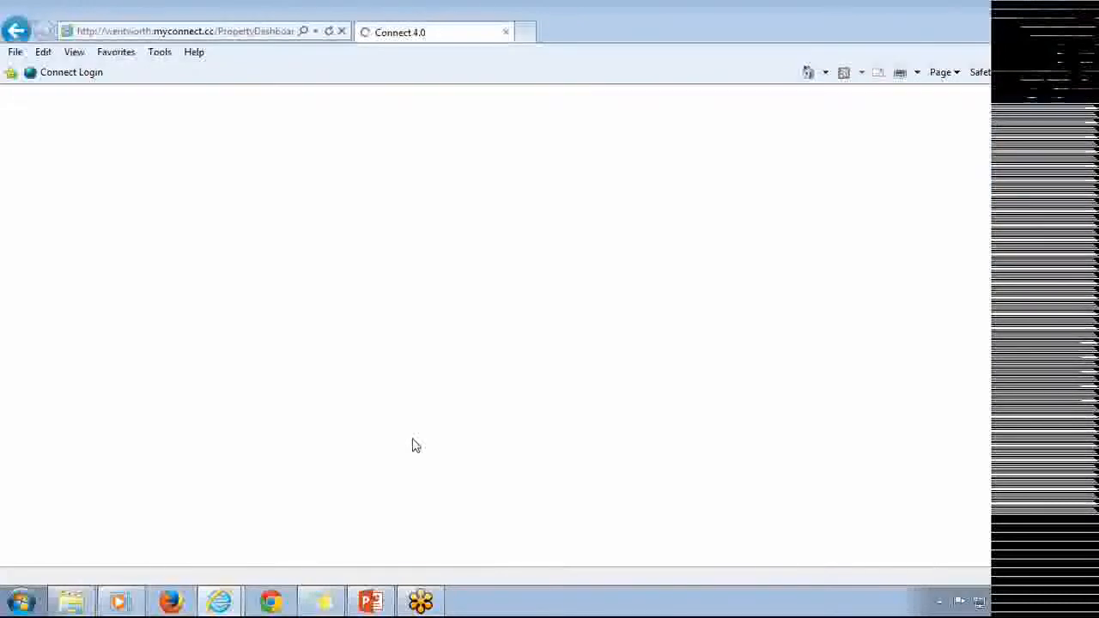
pyautogui.scroll(-1, 497, 369)
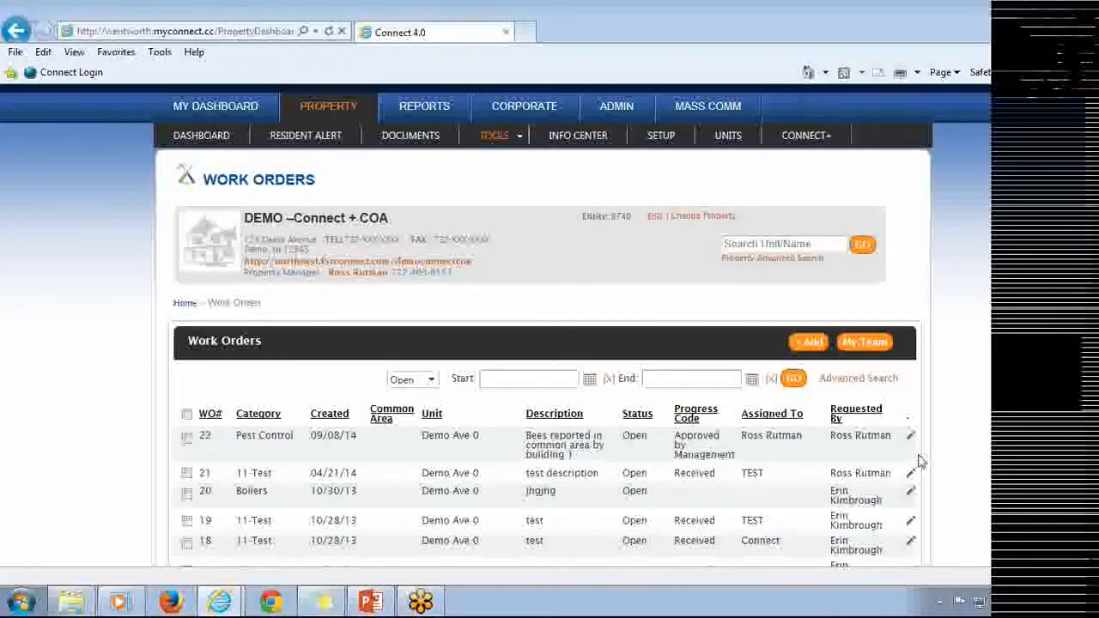
# Select work orders 22, 21, 19 and 17 and expand the Multi-Edit Feature panel below the list.
pyautogui.scroll(-1, 785, 441)
pyautogui.scroll(-3, 785, 440)
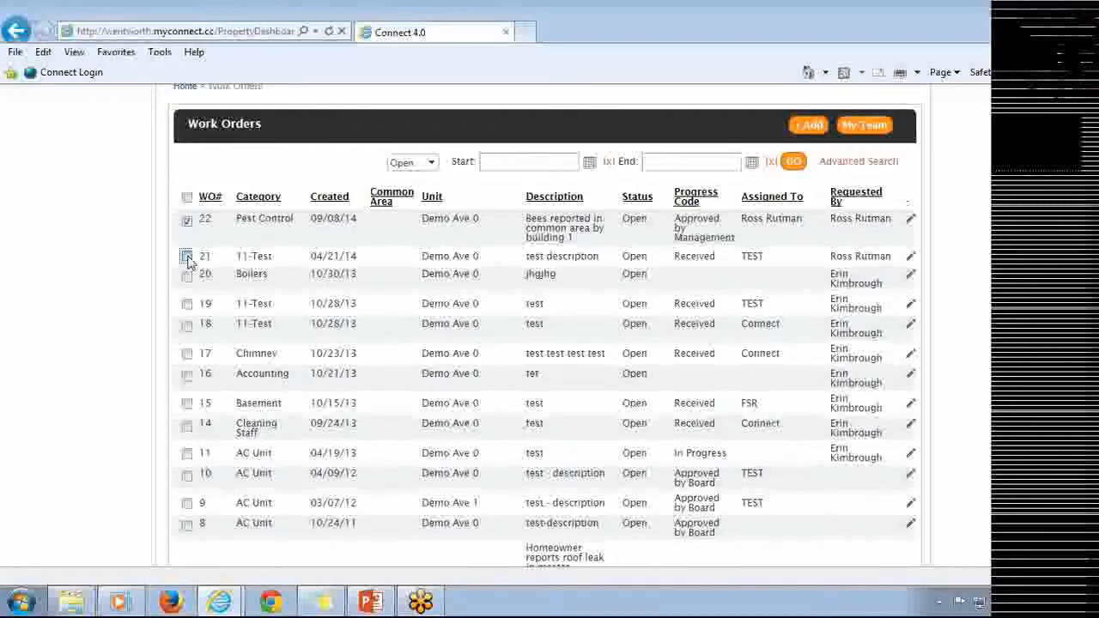
pyautogui.click(187, 304)
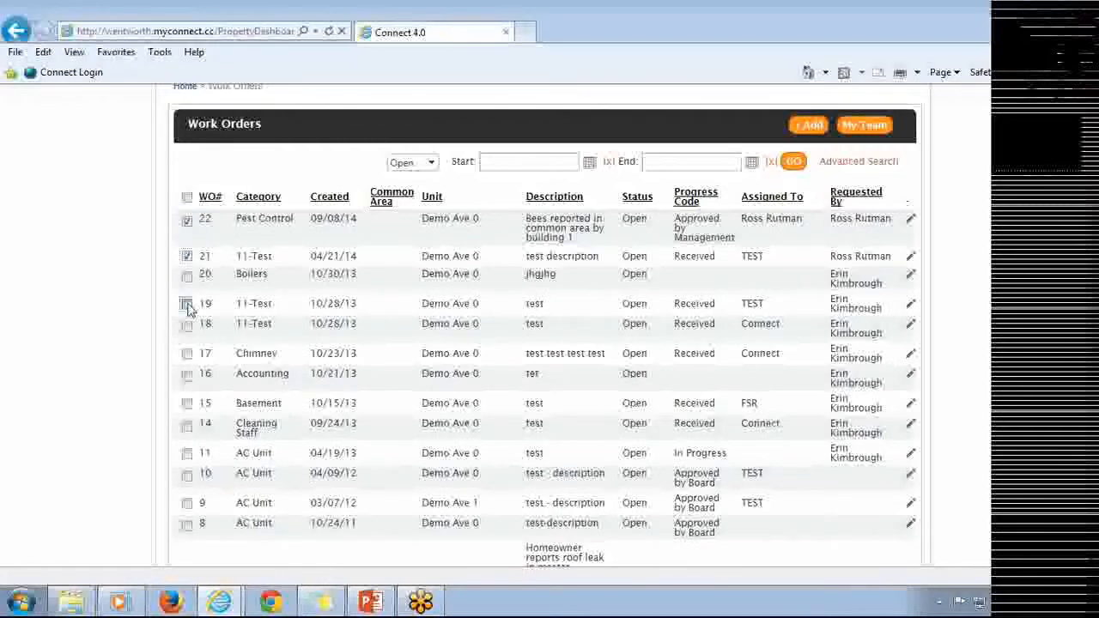
pyautogui.click(187, 354)
pyautogui.scroll(-3, 409, 307)
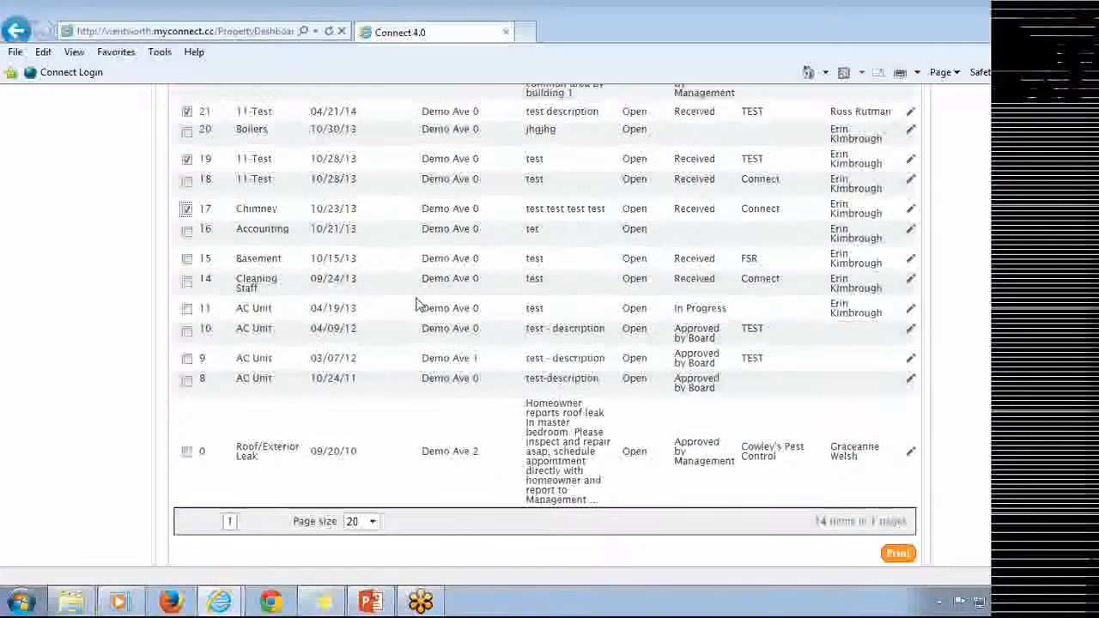
pyautogui.scroll(-2, 417, 303)
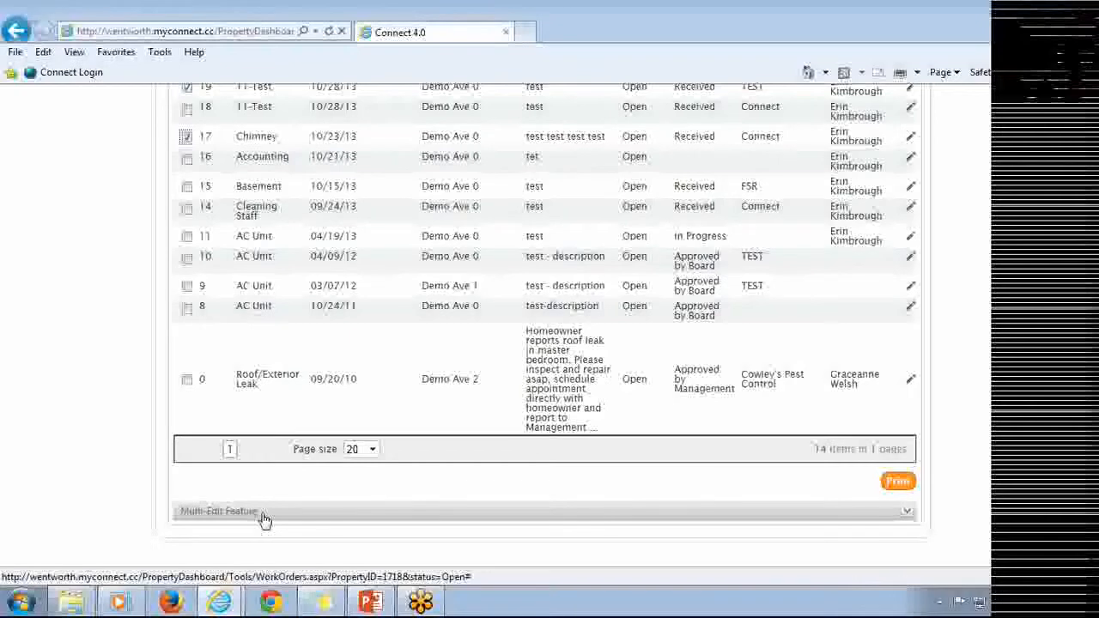
pyautogui.click(265, 515)
pyautogui.scroll(-4, 268, 519)
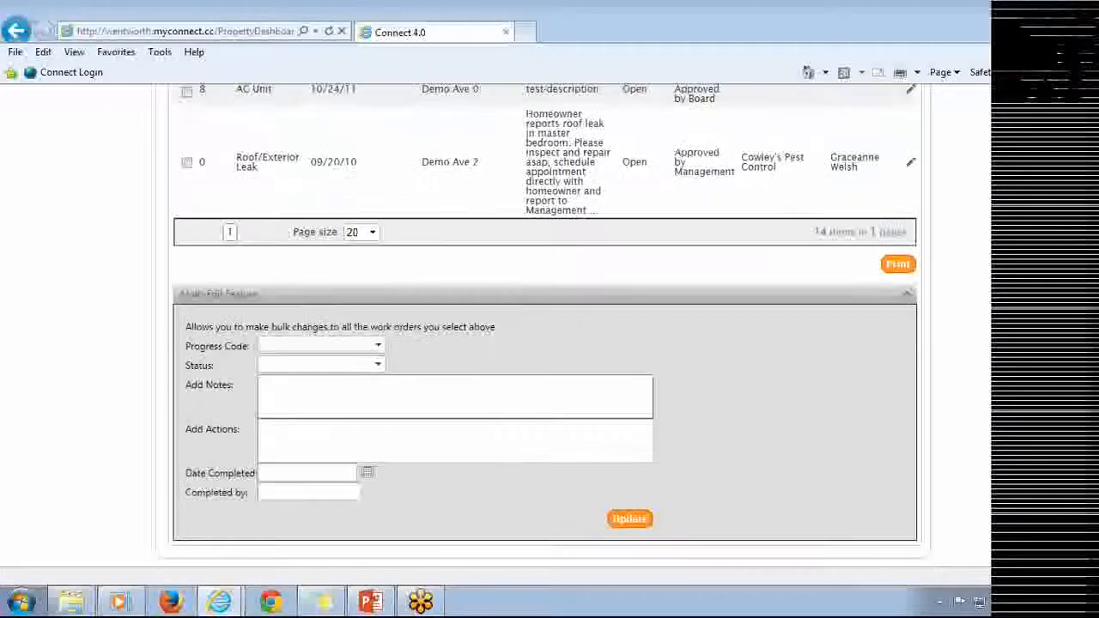
pyautogui.scroll(-2, 372, 272)
# Set the bulk progress code to Completed and the status to Closed.
pyautogui.click(360, 272)
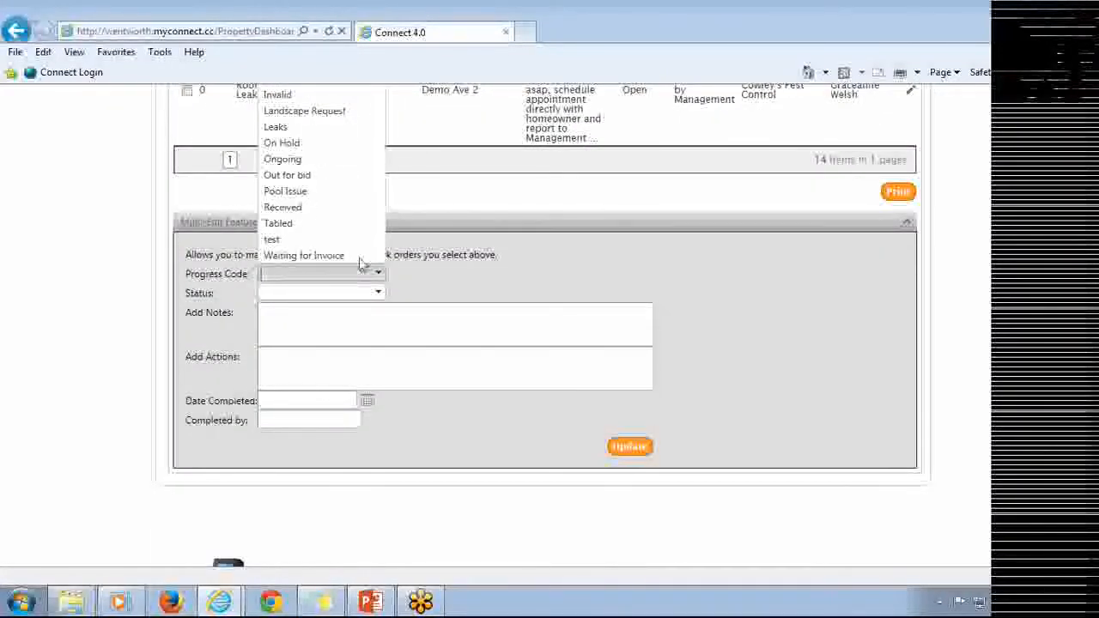
pyautogui.scroll(2, 371, 185)
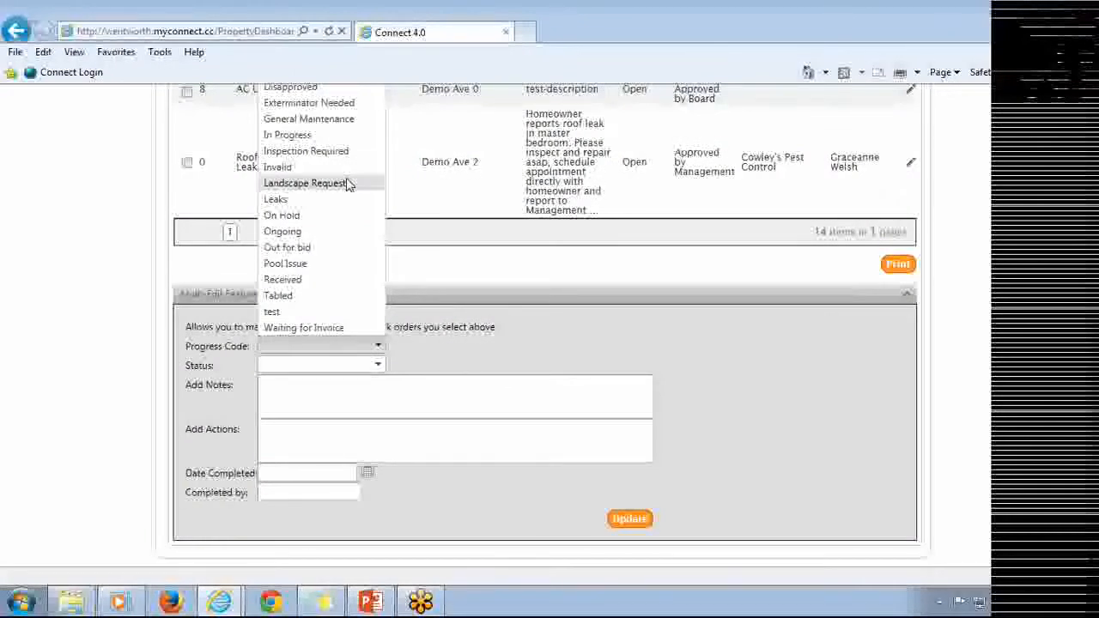
pyautogui.press('c')
pyautogui.click(369, 364)
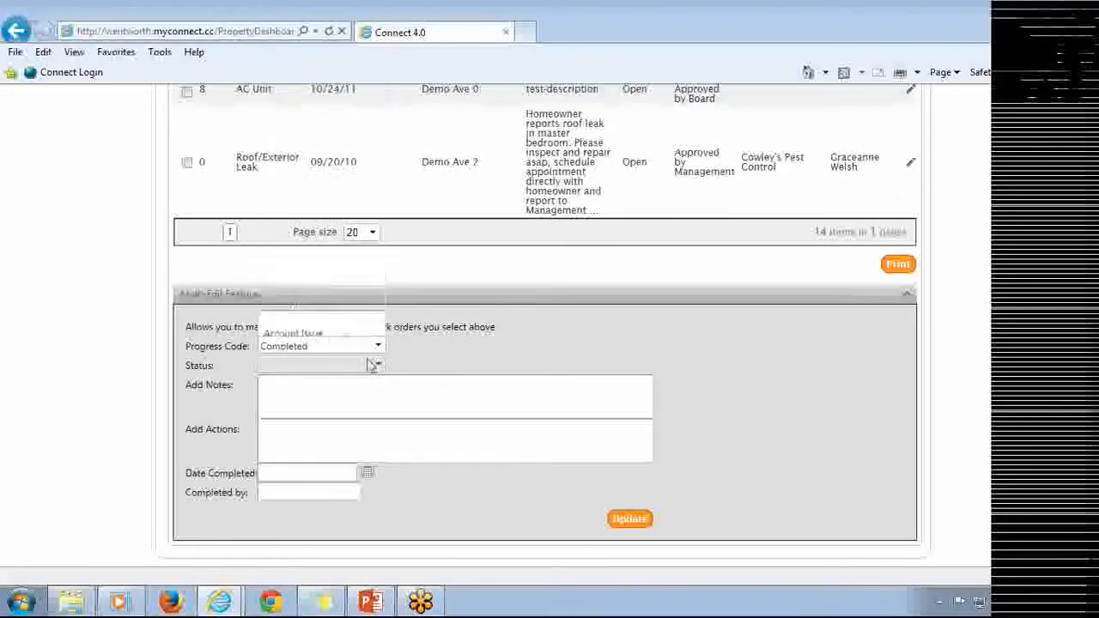
pyautogui.click(333, 399)
pyautogui.press('Tab')
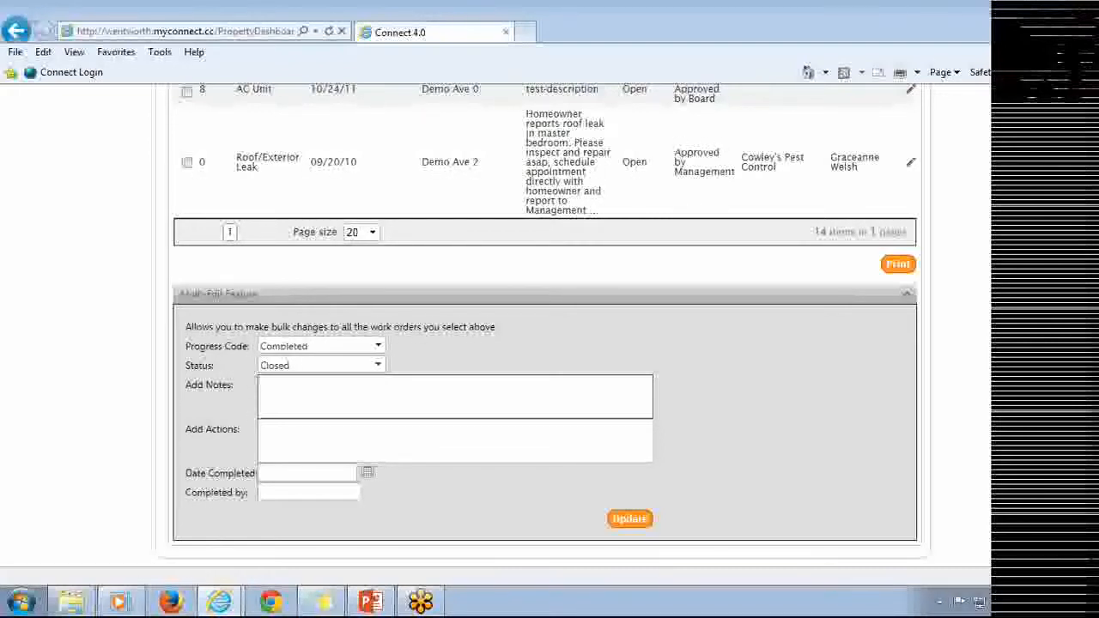
# Add the bulk note '9/8 - Communication from' followed by the property manager's first name.
pyautogui.write('9/8 -')
pyautogui.write('Communication ')
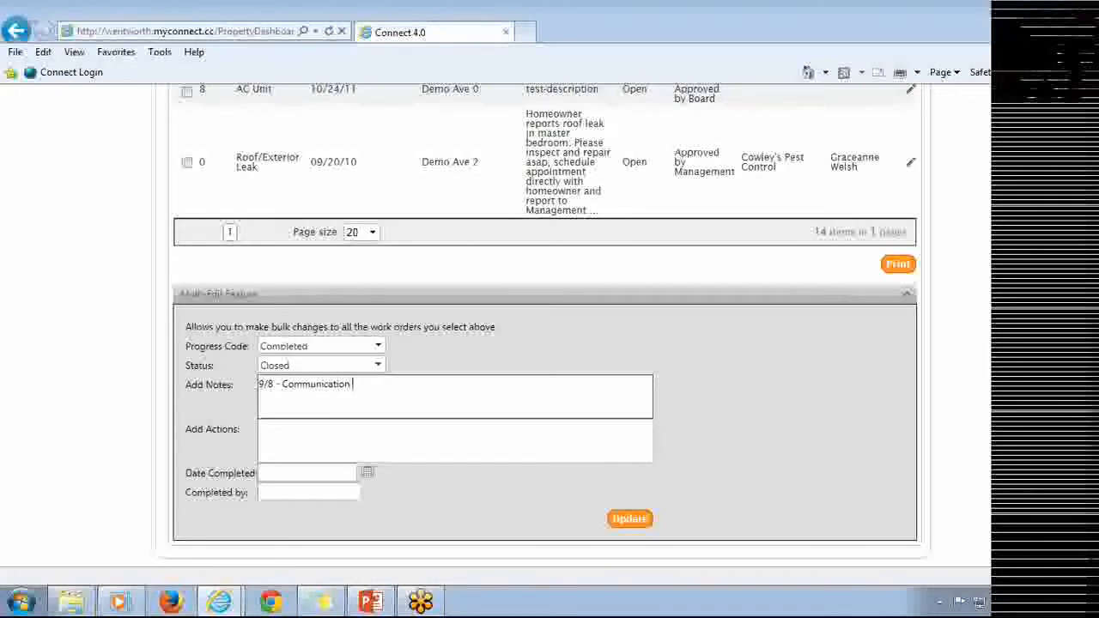
pyautogui.write('from Ri')
pyautogui.scroll(-2, 368, 443)
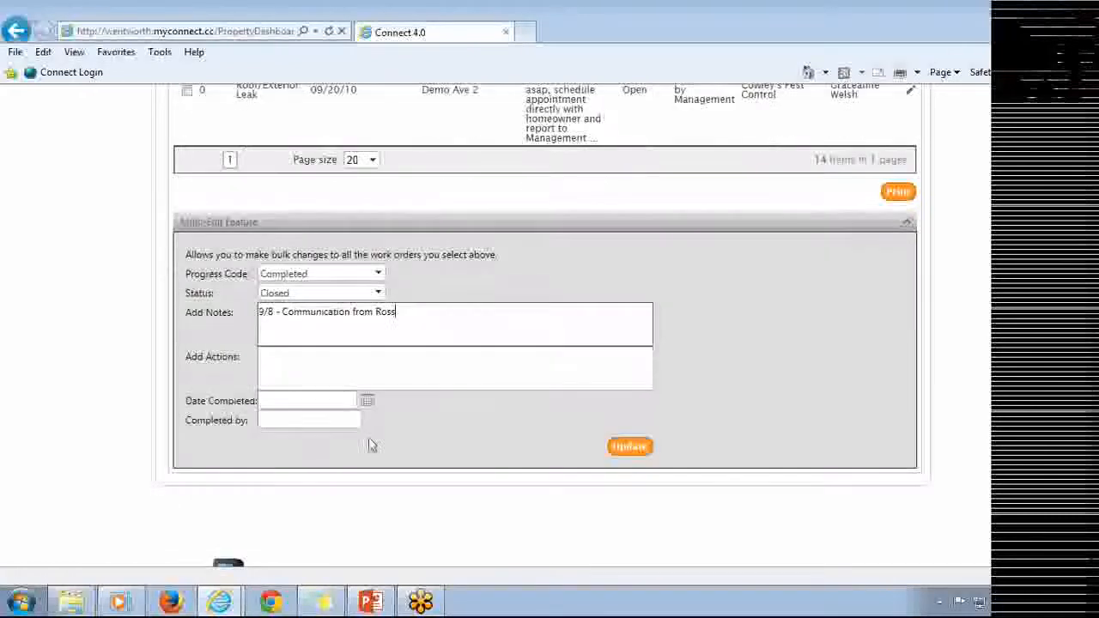
# Set the completion date to 9/8/2014 and enter the property manager's full name as completed by.
pyautogui.click(368, 404)
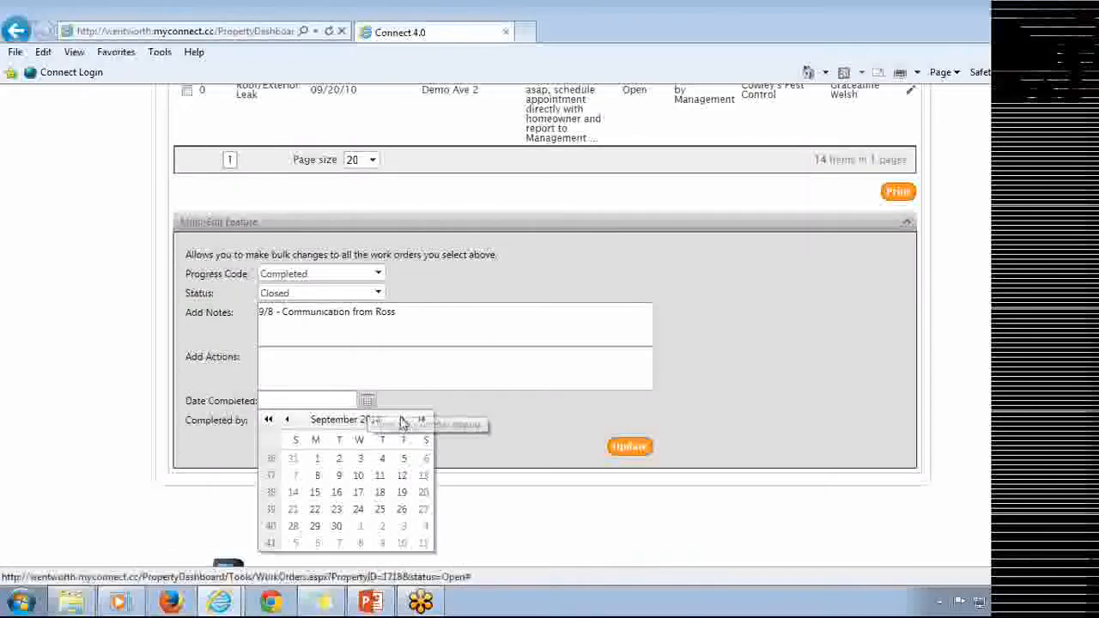
pyautogui.click(317, 478)
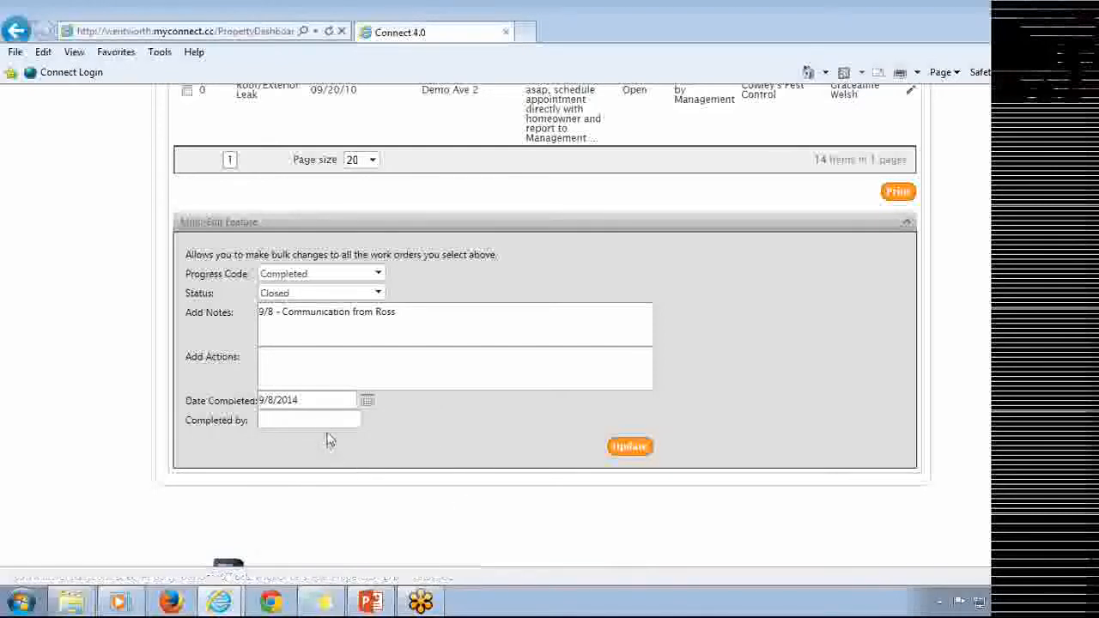
pyautogui.click(326, 424)
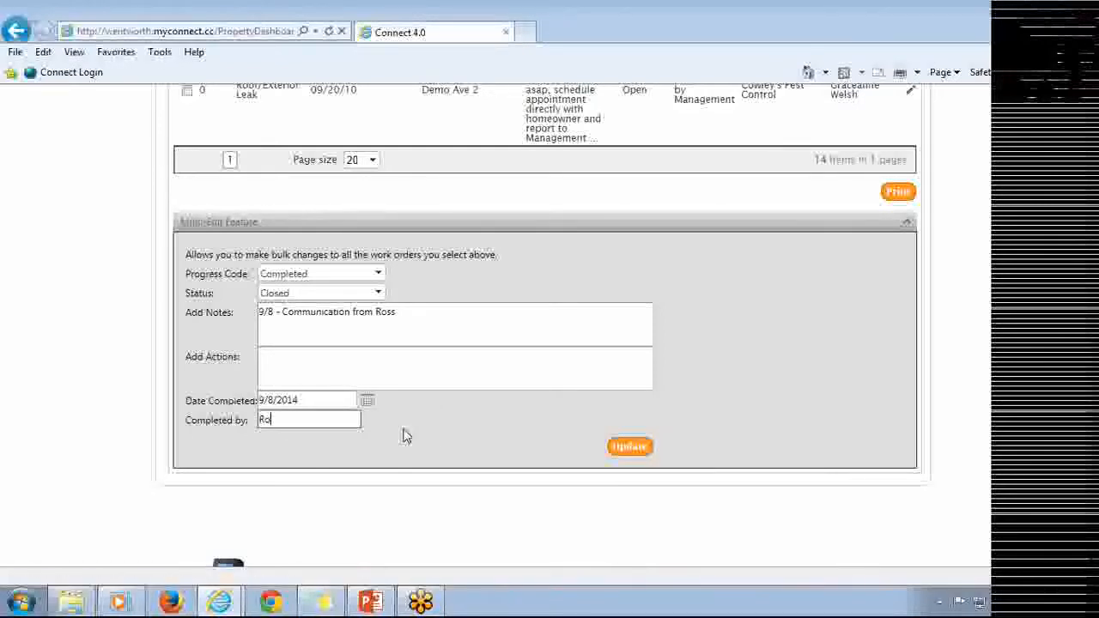
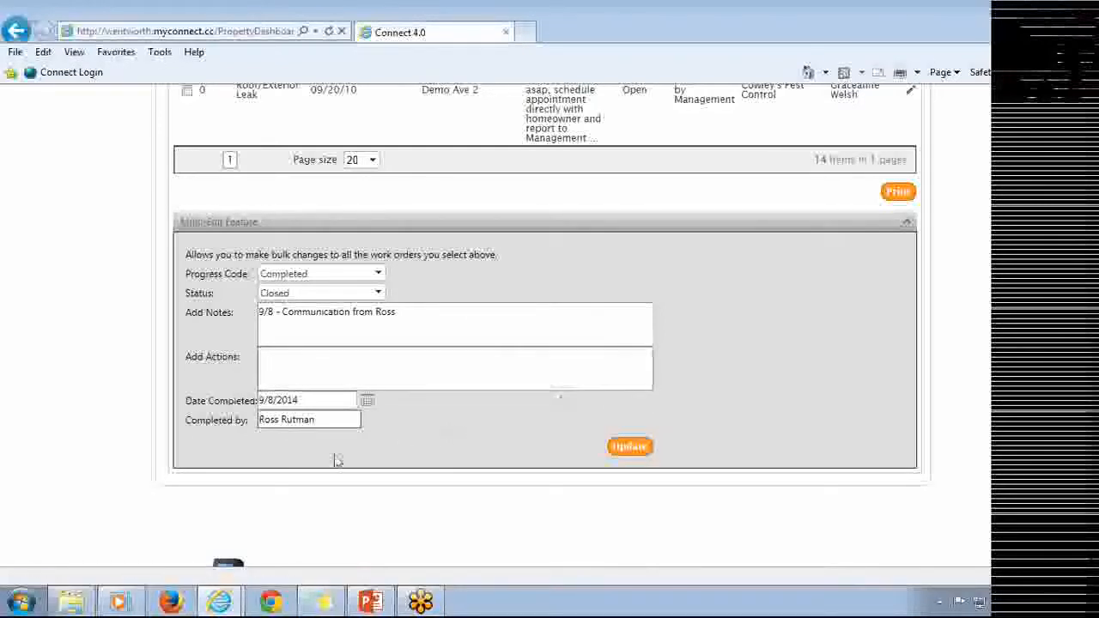
# Apply the bulk update to the selected work orders and confirm the edit.
pyautogui.click(649, 447)
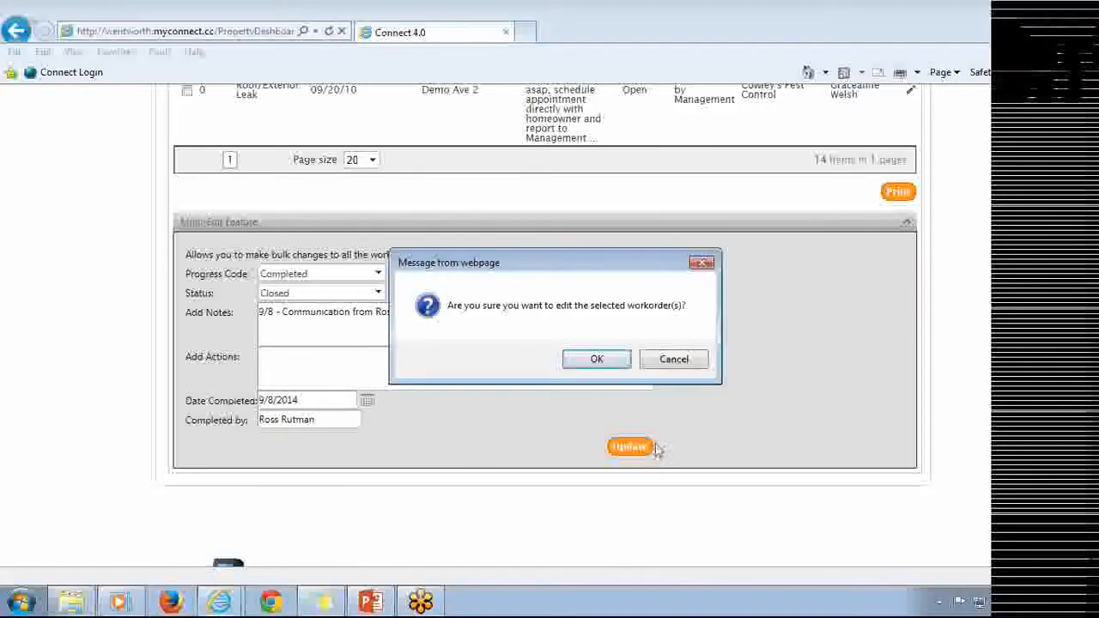
pyautogui.click(610, 366)
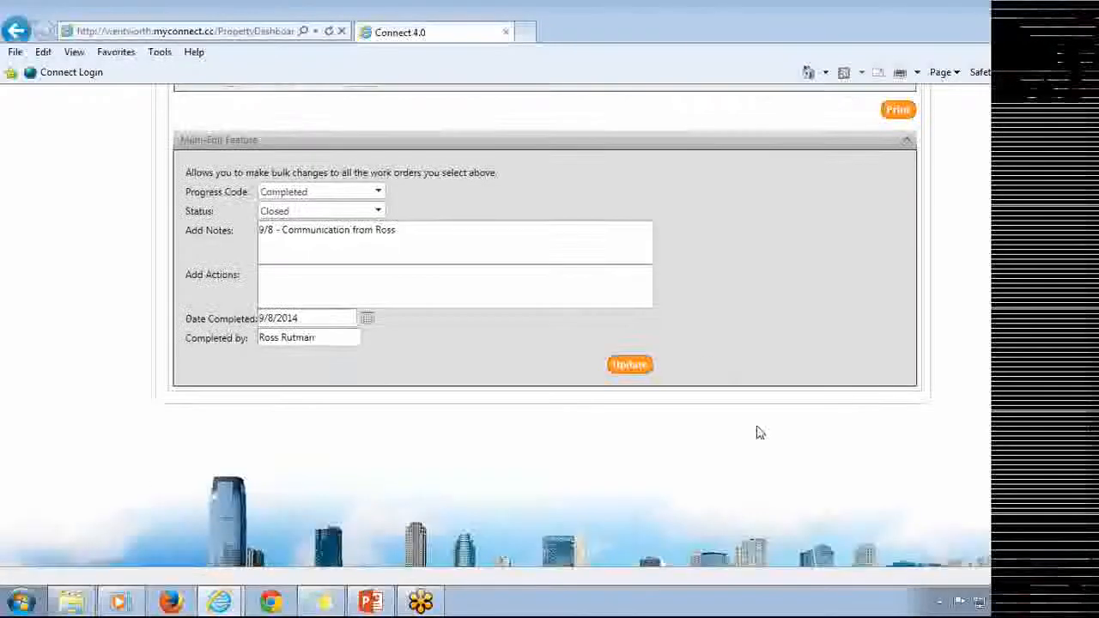
pyautogui.scroll(-3, 736, 375)
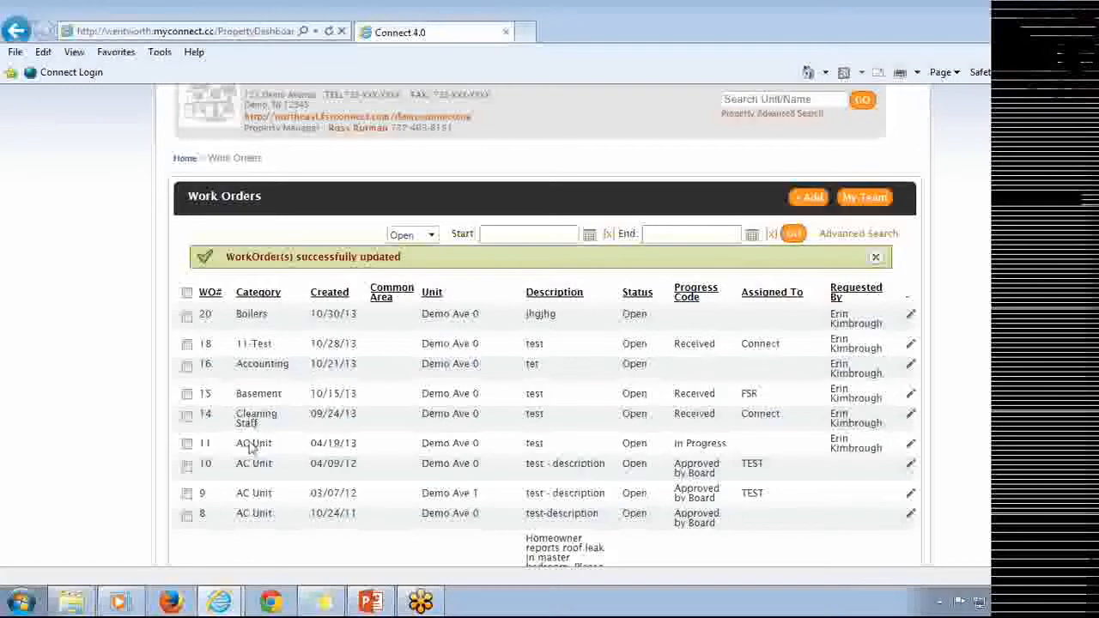
pyautogui.scroll(-3, 425, 496)
pyautogui.scroll(6, 425, 496)
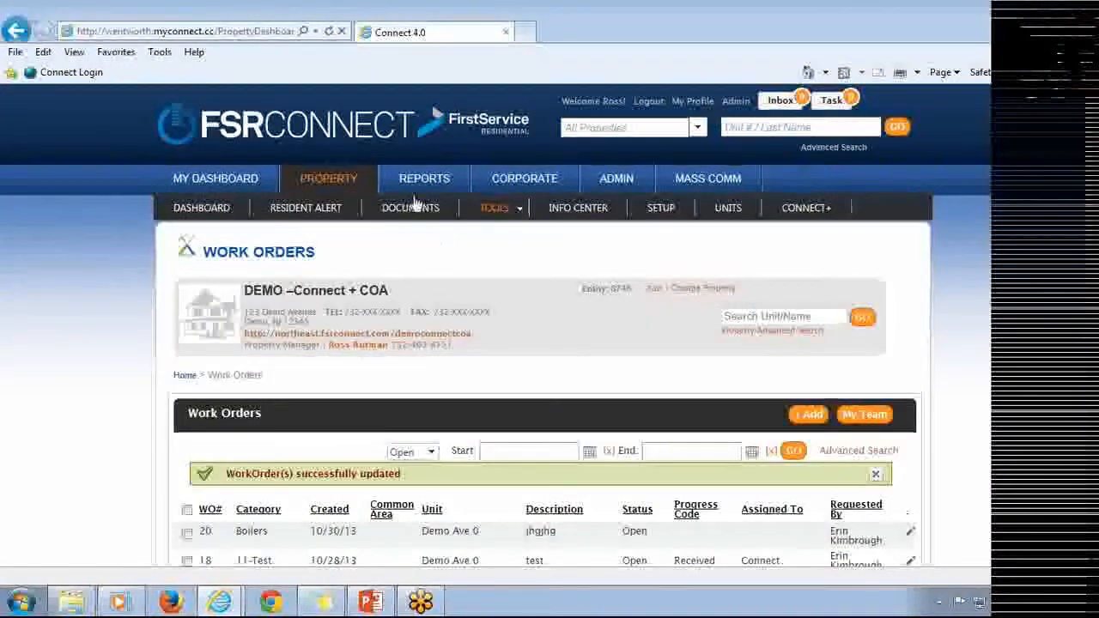
# Return to the property dashboard and check the open work orders count in the summary.
pyautogui.click(335, 180)
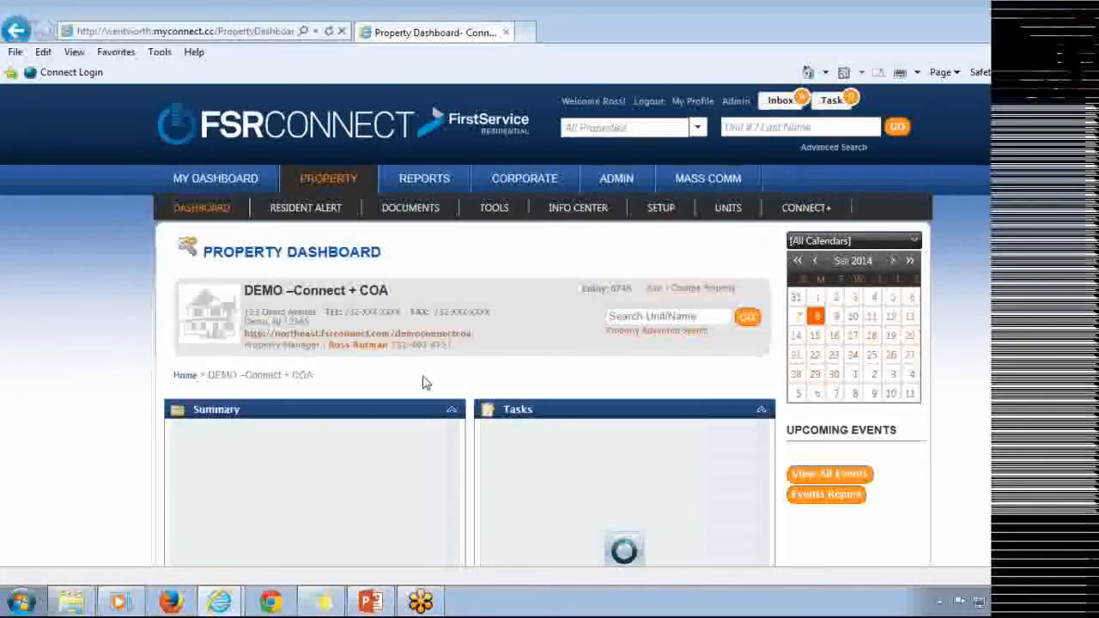
pyautogui.scroll(-2, 420, 384)
pyautogui.moveTo(329, 447); pyautogui.dragTo(228, 457)
pyautogui.scroll(2, 506, 418)
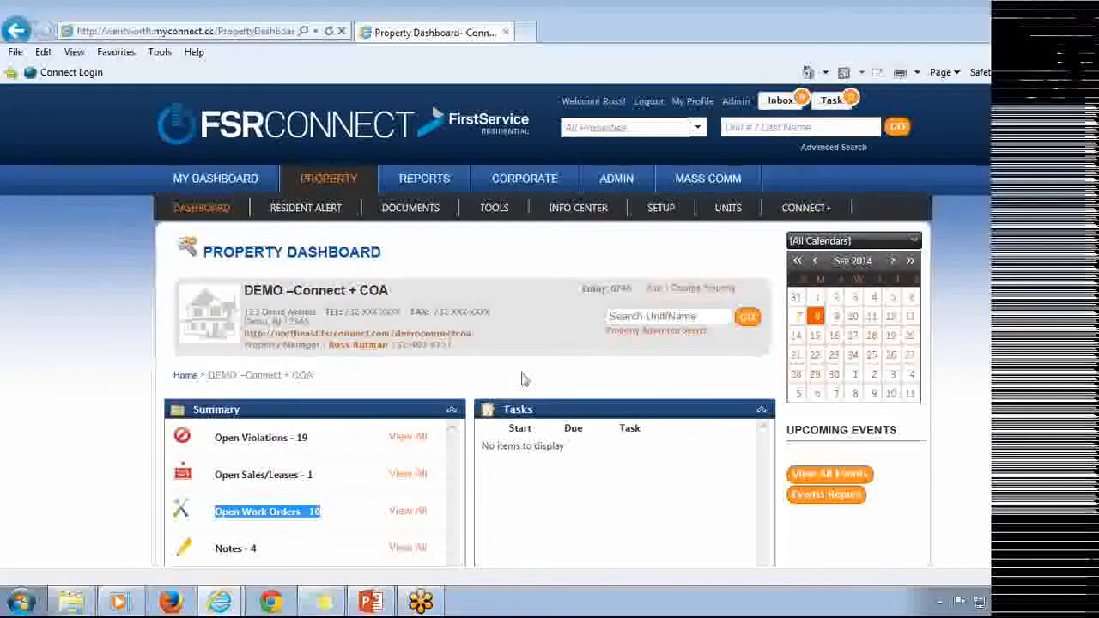
# Open the Work Orders Report from the Property, Unit & Resident Reports category.
pyautogui.click(440, 181)
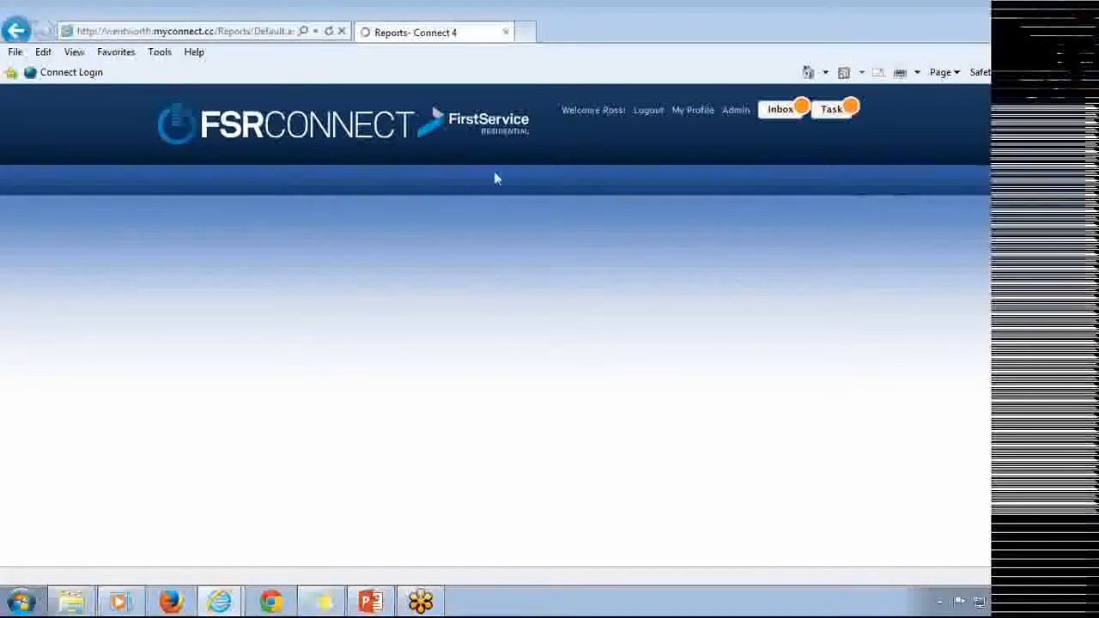
pyautogui.scroll(-2, 441, 295)
pyautogui.click(325, 402)
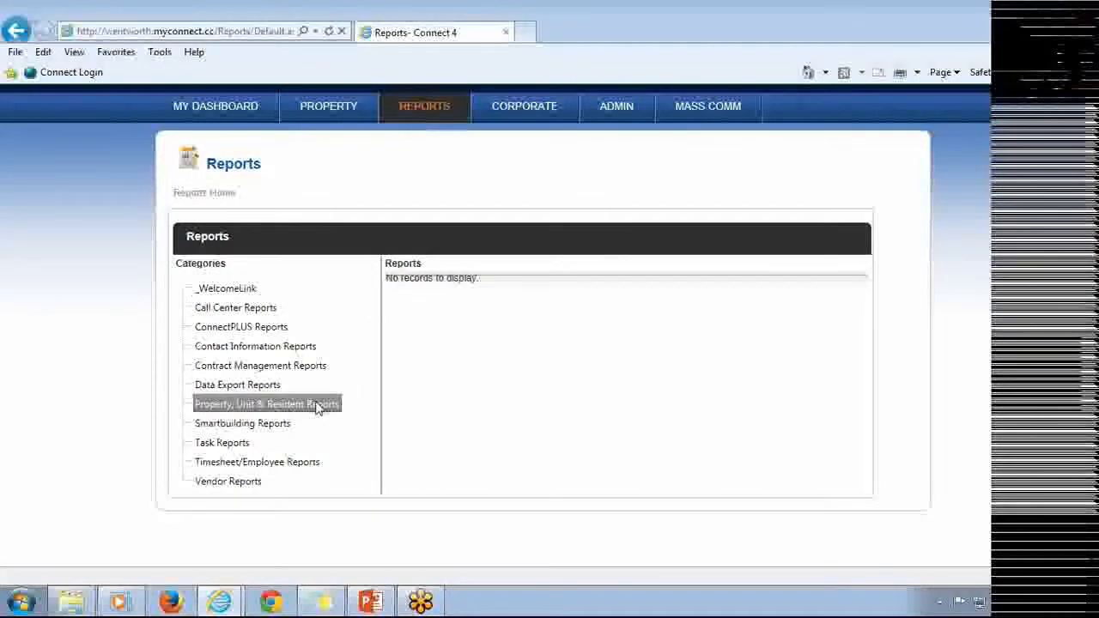
pyautogui.scroll(-15, 566, 249)
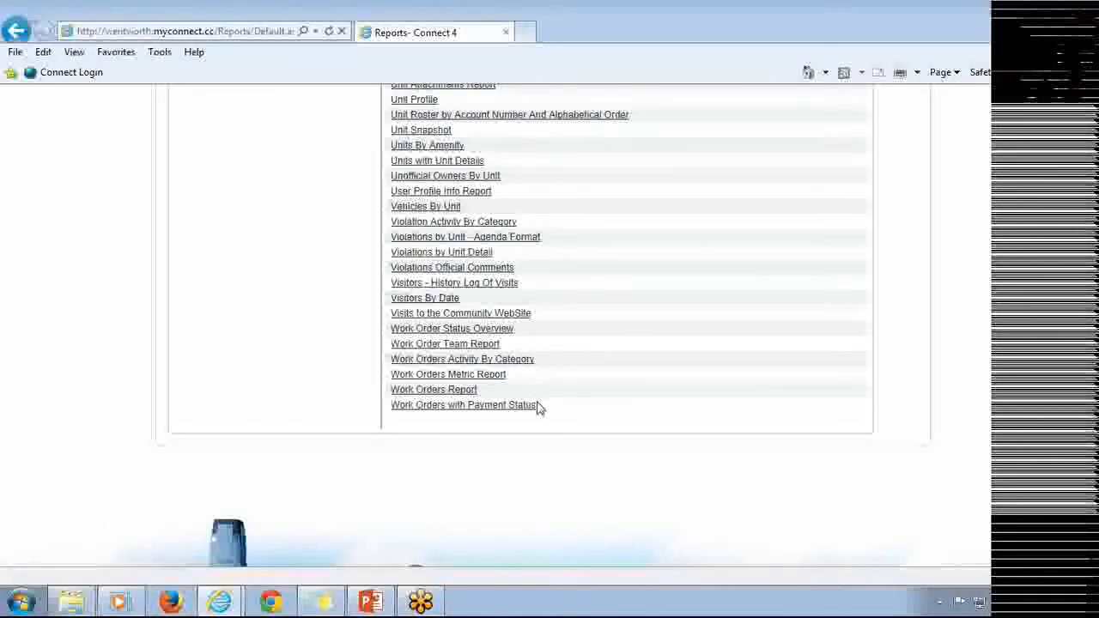
pyautogui.click(463, 394)
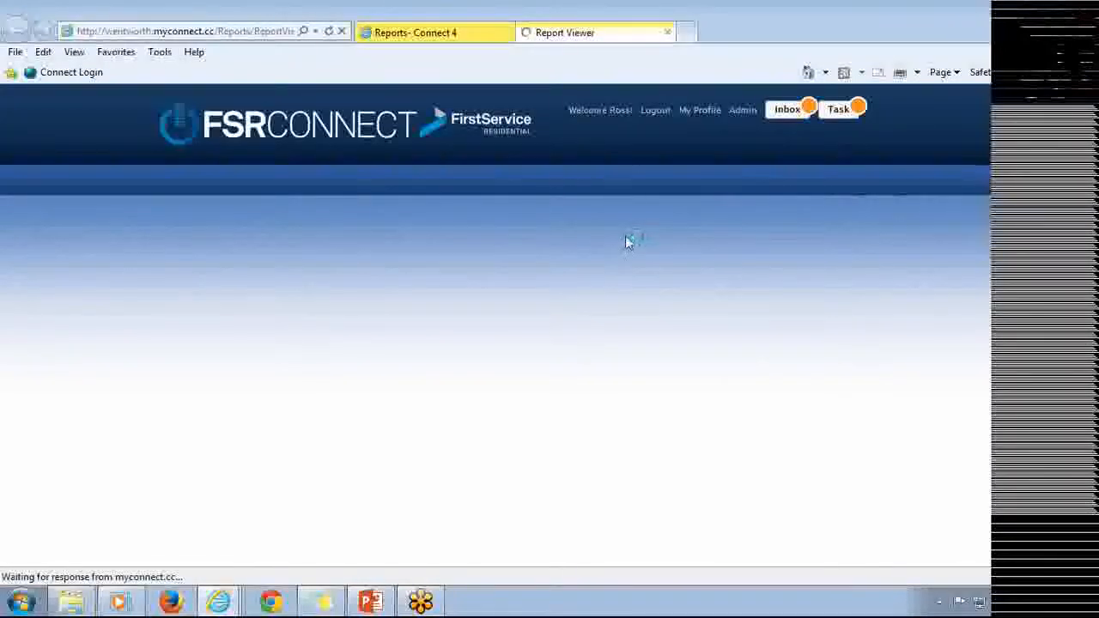
pyautogui.scroll(-2, 613, 253)
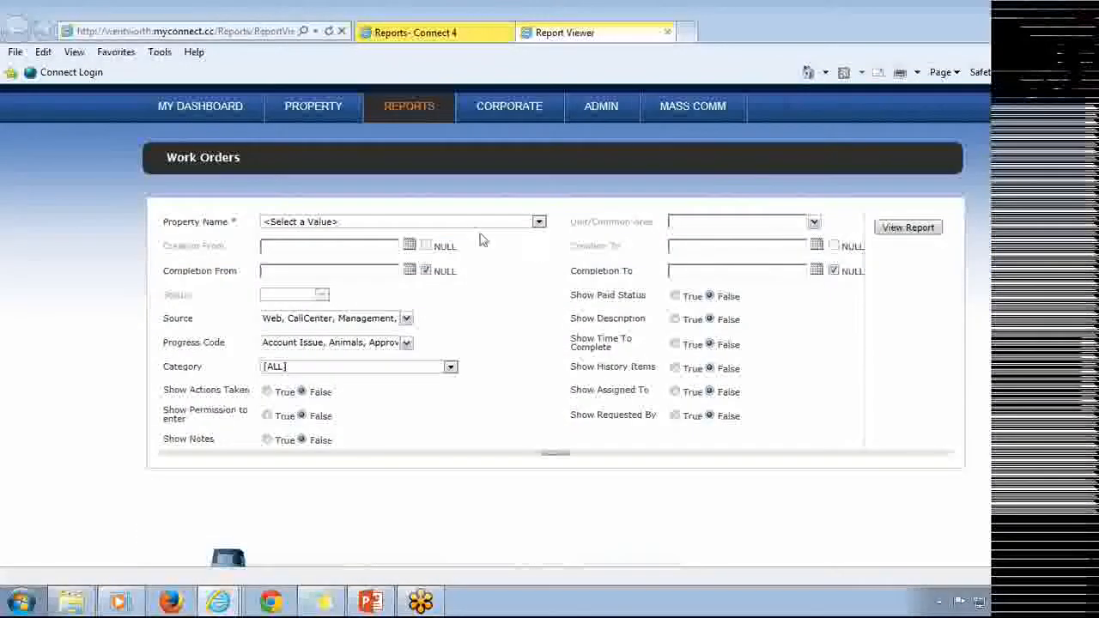
# Set the report's property to DEMO –Connect + COA and review the unit/common area selection.
pyautogui.click(464, 223)
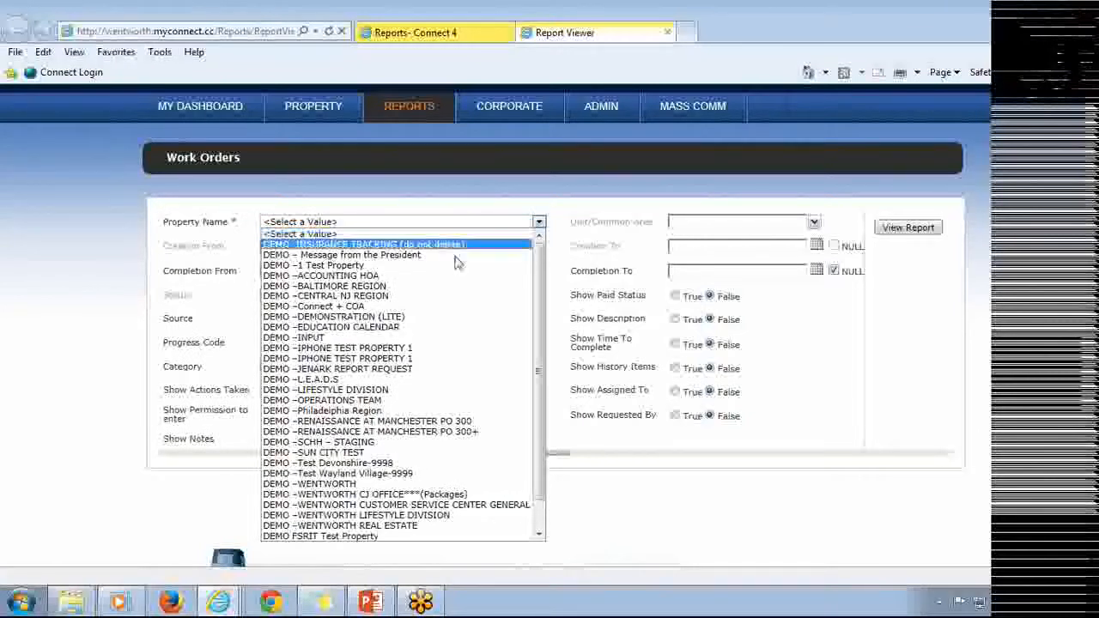
pyautogui.click(454, 306)
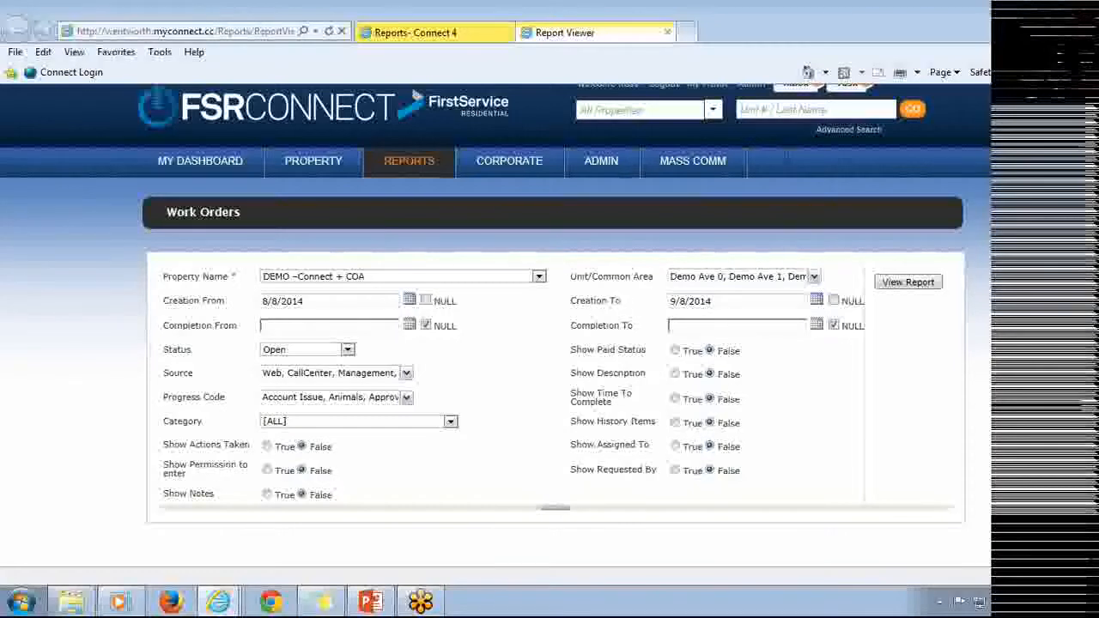
pyautogui.click(777, 277)
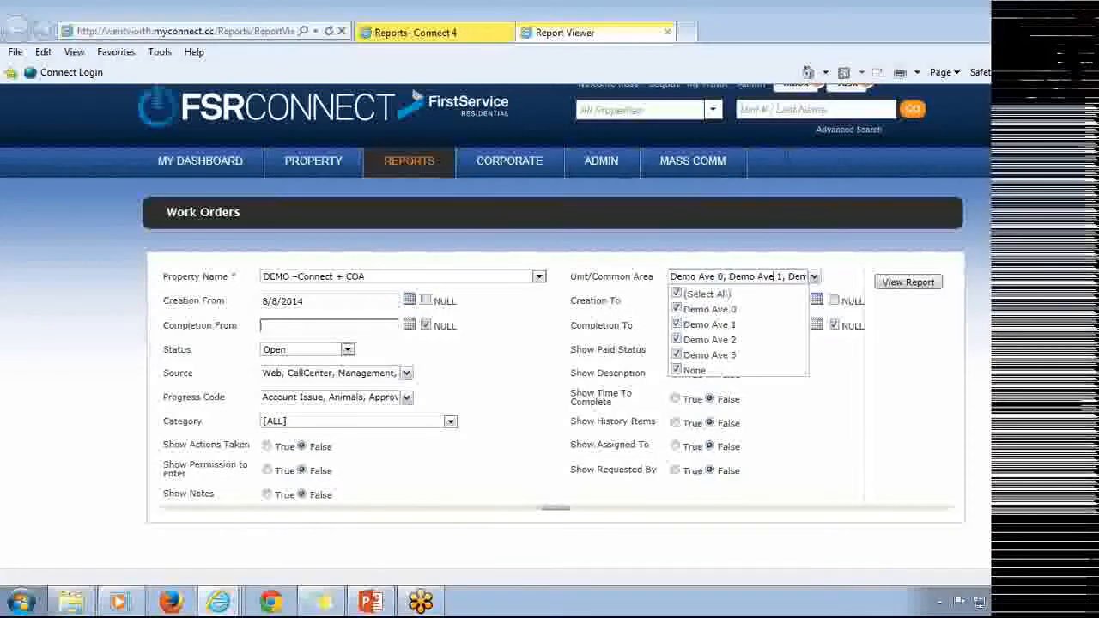
pyautogui.click(570, 318)
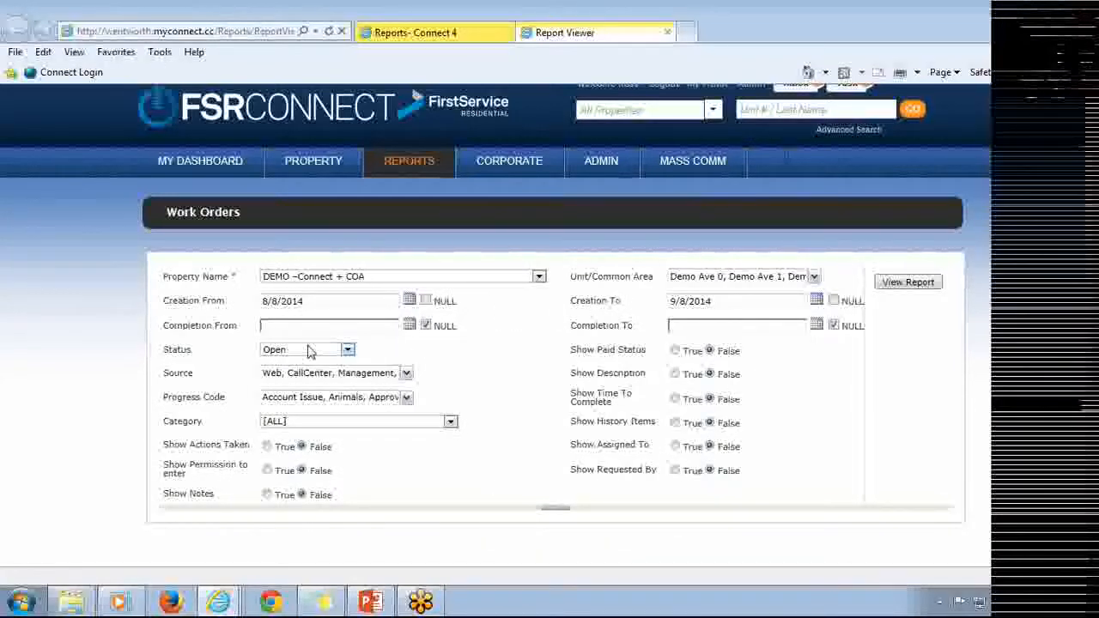
pyautogui.click(365, 421)
pyautogui.scroll(-10, 391, 257)
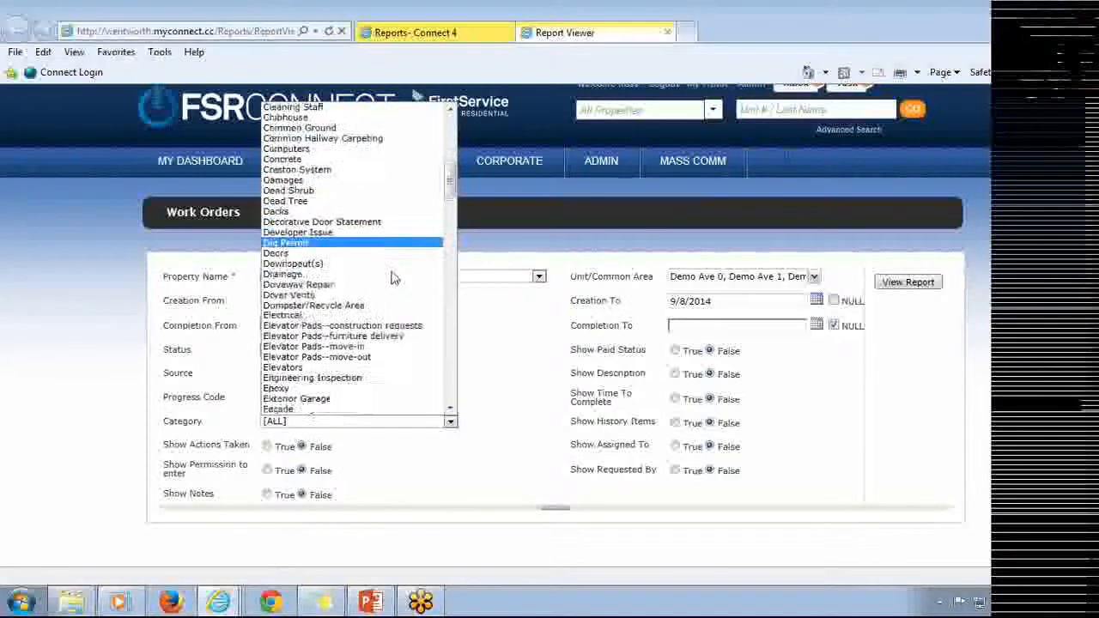
pyautogui.scroll(-2, 394, 277)
pyautogui.click(515, 354)
# Set every Show option in the report parameters, including actions, notes, description and assignments, to True.
pyautogui.scroll(-5, 517, 350)
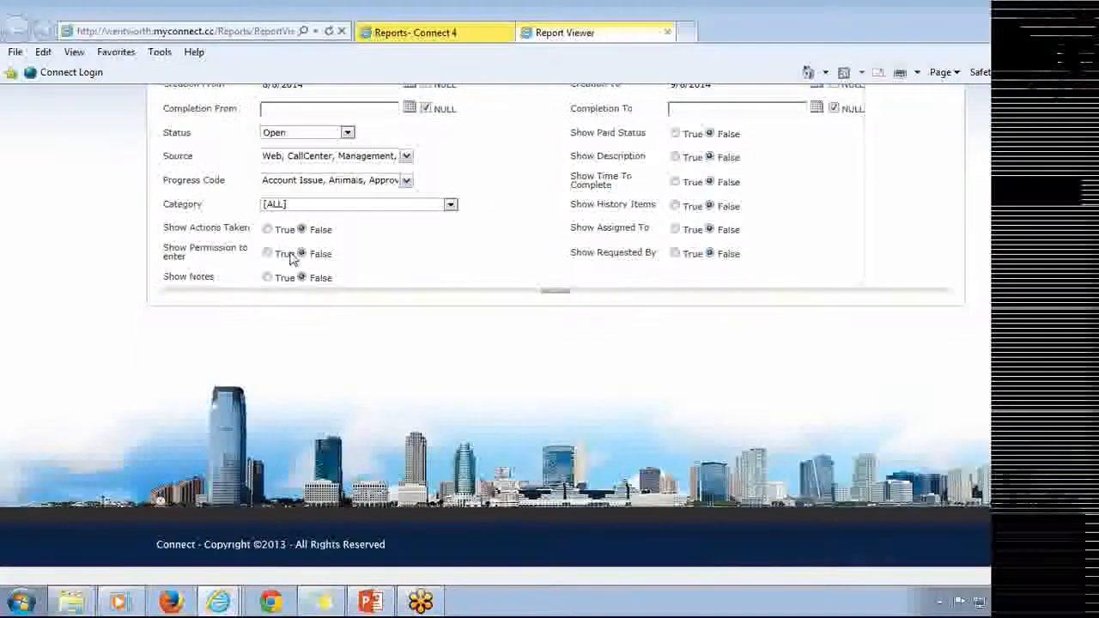
pyautogui.click(267, 228)
pyautogui.click(266, 278)
pyautogui.click(269, 254)
pyautogui.click(676, 134)
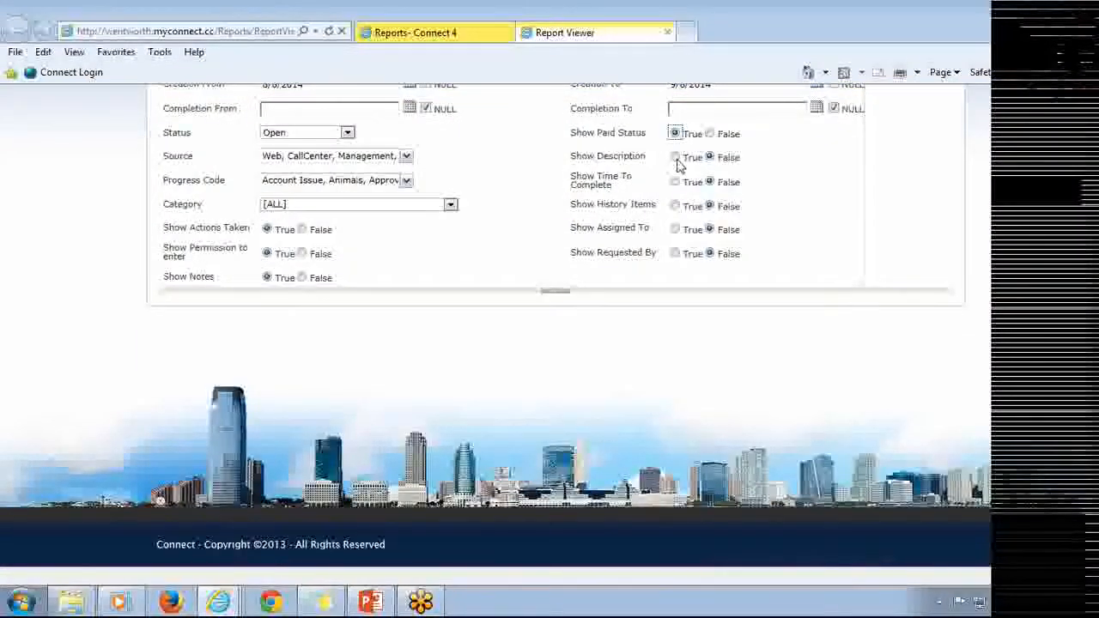
pyautogui.click(675, 157)
pyautogui.click(676, 181)
pyautogui.click(675, 253)
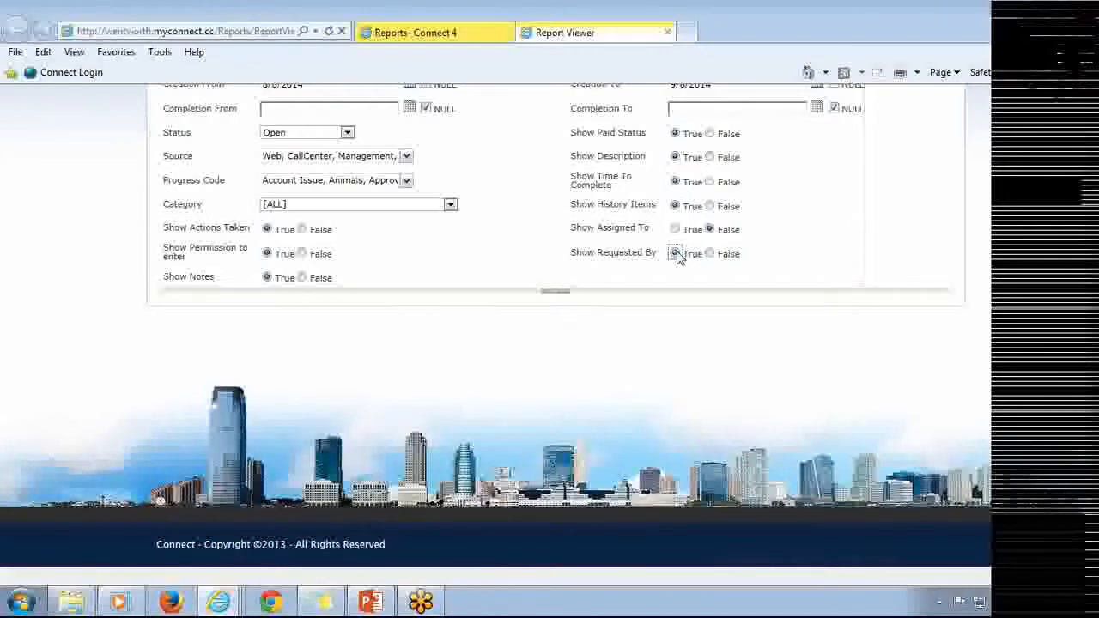
pyautogui.click(675, 229)
# Run the Work Orders Report with the current Open status parameters.
pyautogui.scroll(2, 772, 206)
pyautogui.click(908, 138)
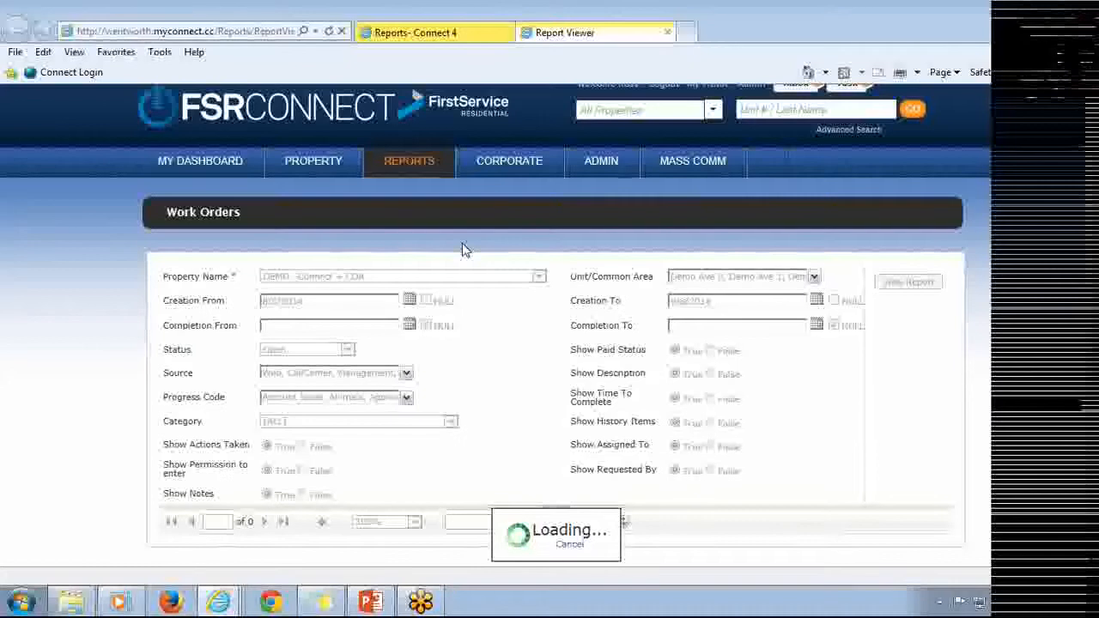
pyautogui.scroll(-3, 472, 283)
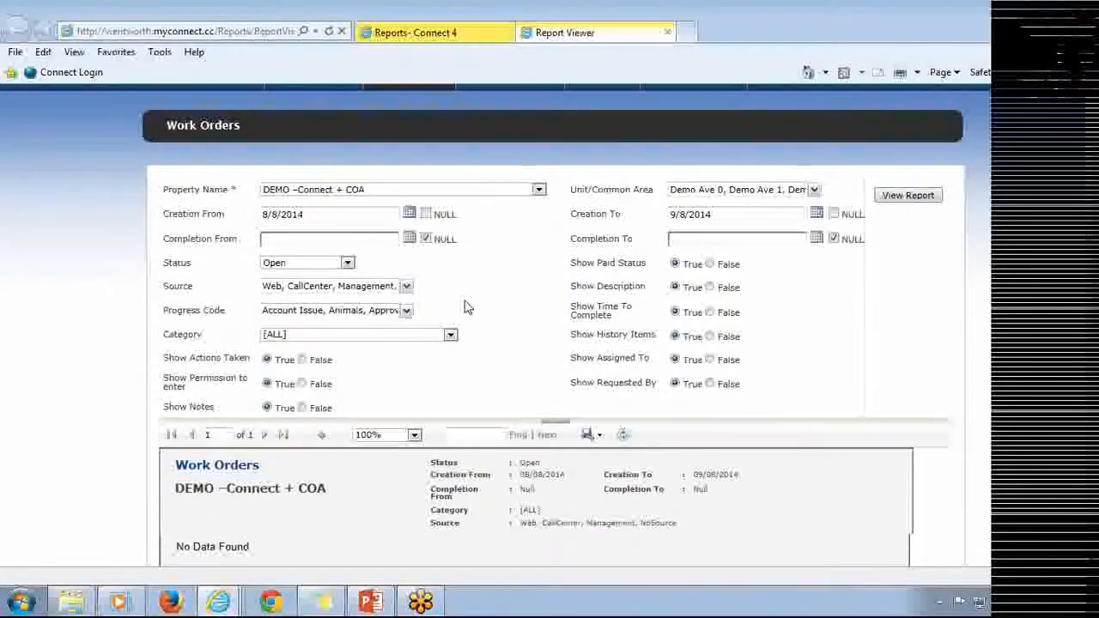
pyautogui.moveTo(250, 417); pyautogui.dragTo(175, 418)
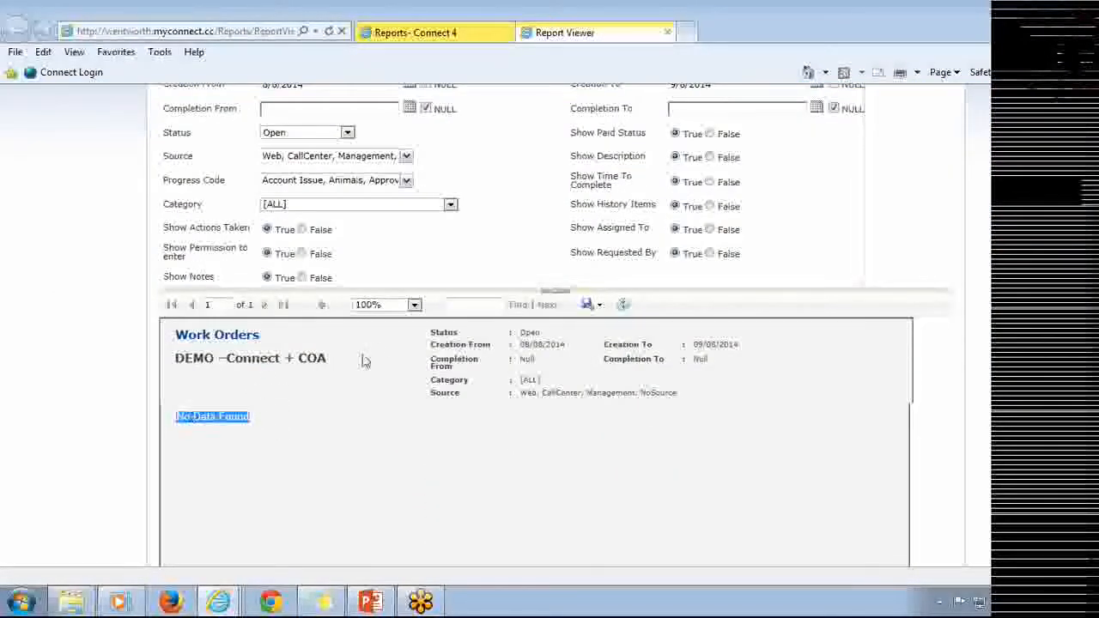
# Change the report's Status filter to Closed and view the report again.
pyautogui.scroll(1, 363, 361)
pyautogui.click(348, 207)
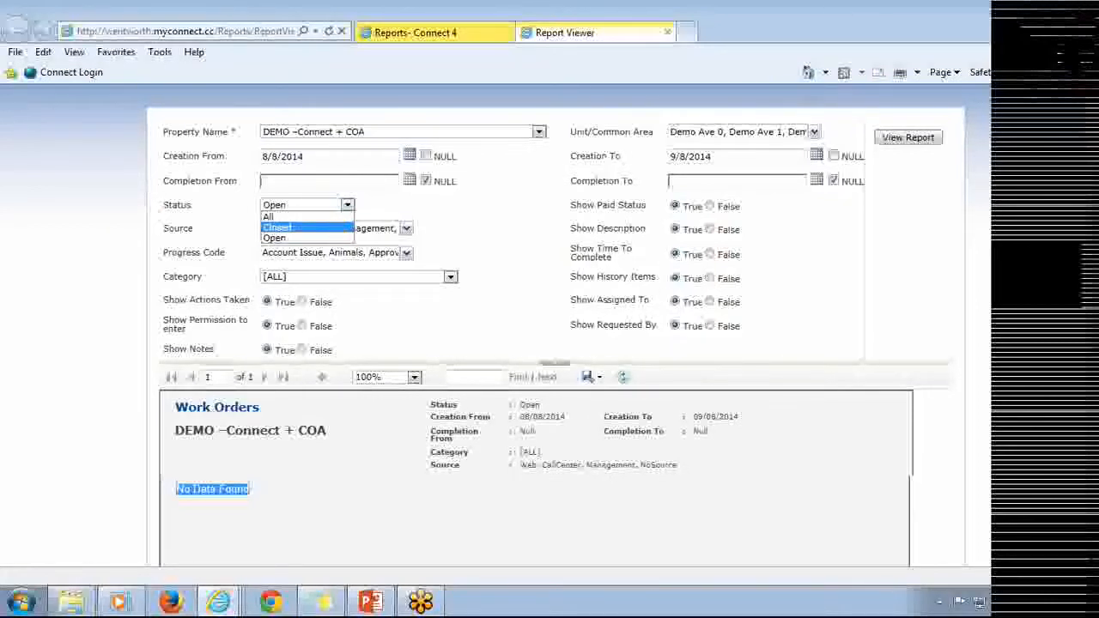
pyautogui.click(291, 227)
pyautogui.click(494, 209)
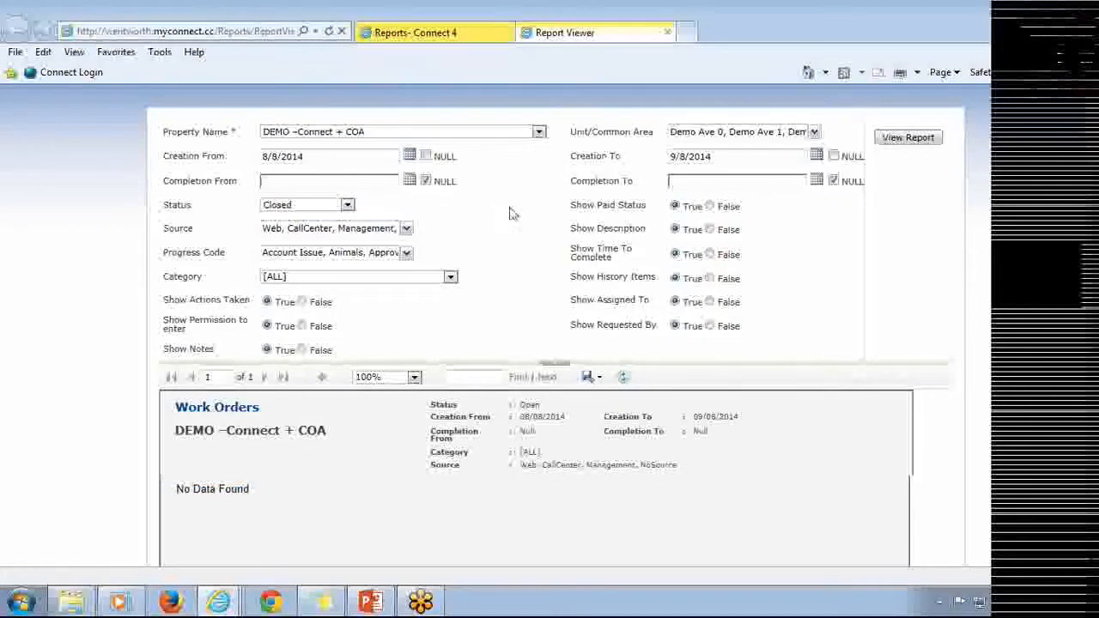
pyautogui.click(908, 138)
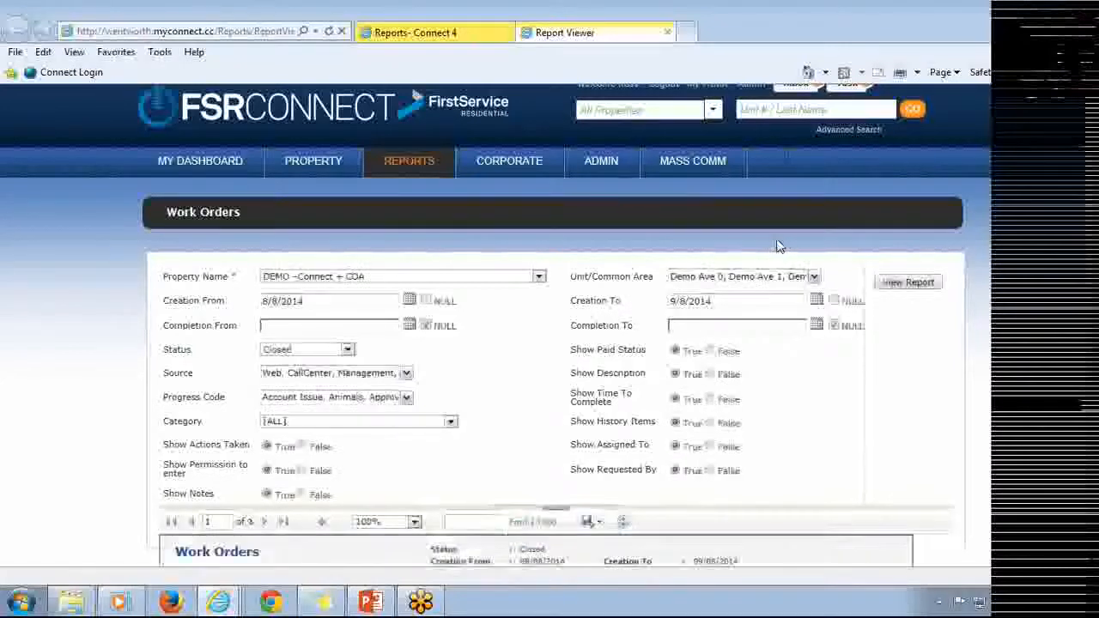
# Review the closed work order's details listed in the generated report.
pyautogui.scroll(-5, 777, 245)
pyautogui.scroll(-3, 779, 246)
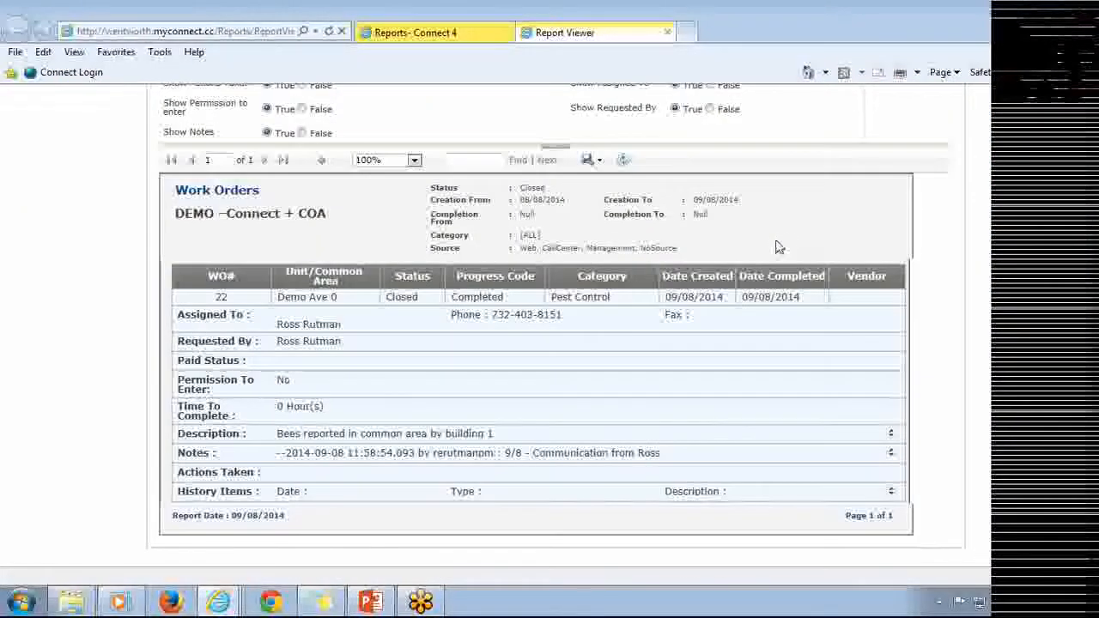
pyautogui.moveTo(612, 302); pyautogui.dragTo(550, 298)
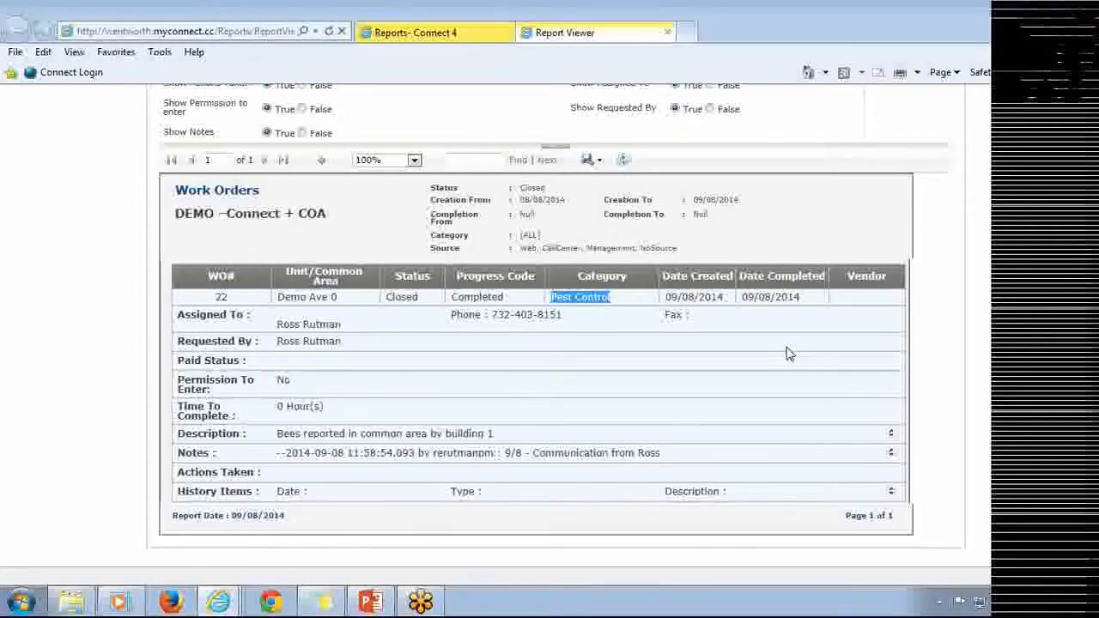
pyautogui.scroll(5, 798, 363)
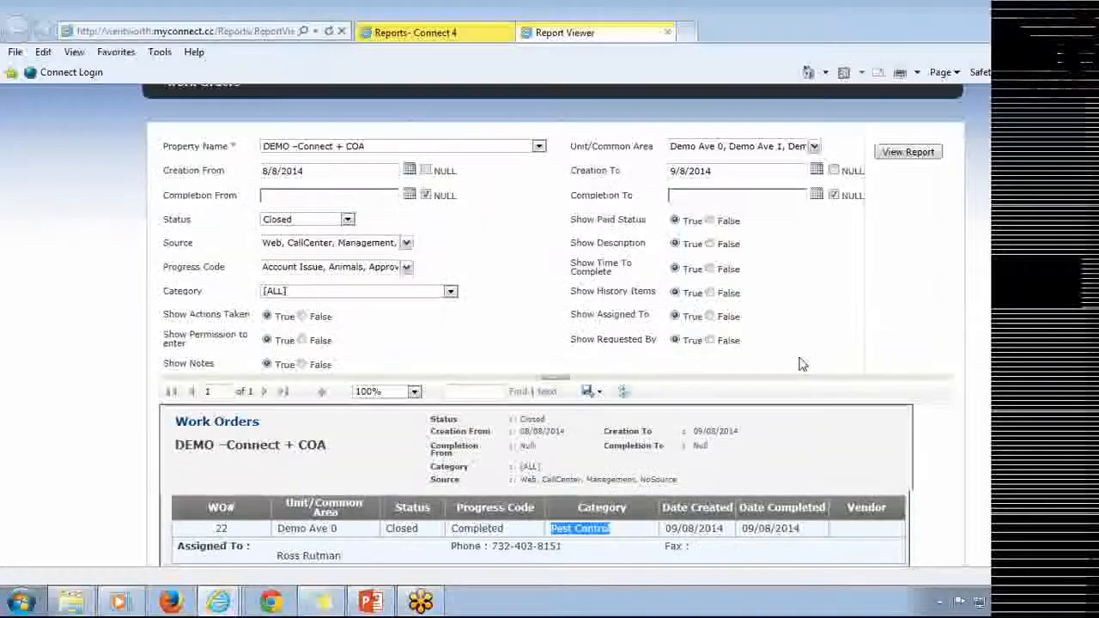
pyautogui.scroll(2, 798, 362)
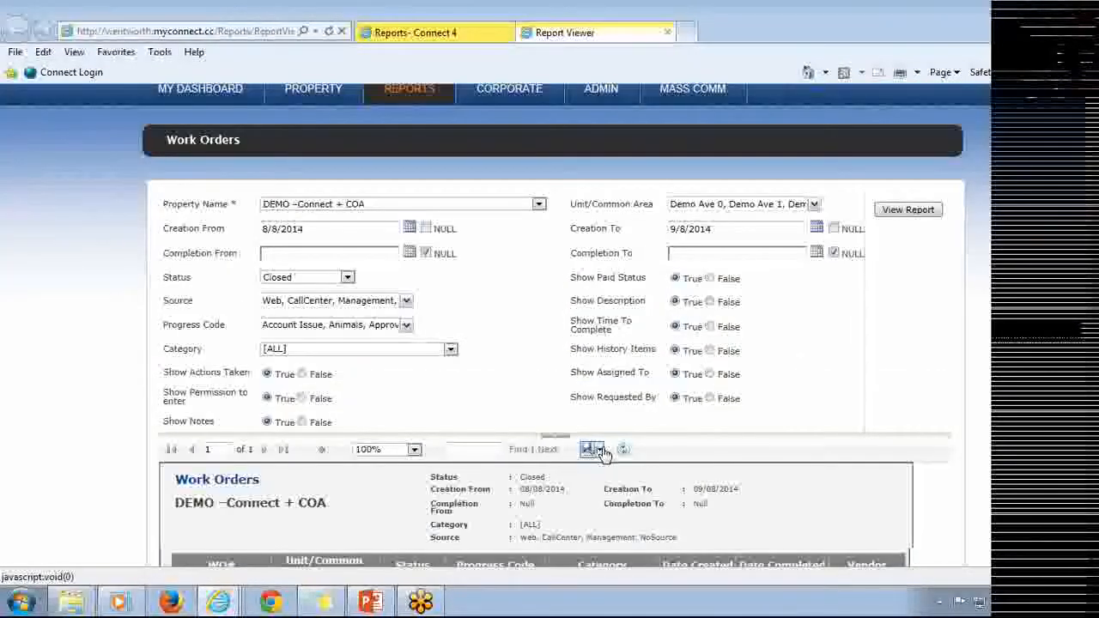
# Open the report's export format options and close them without exporting.
pyautogui.click(599, 449)
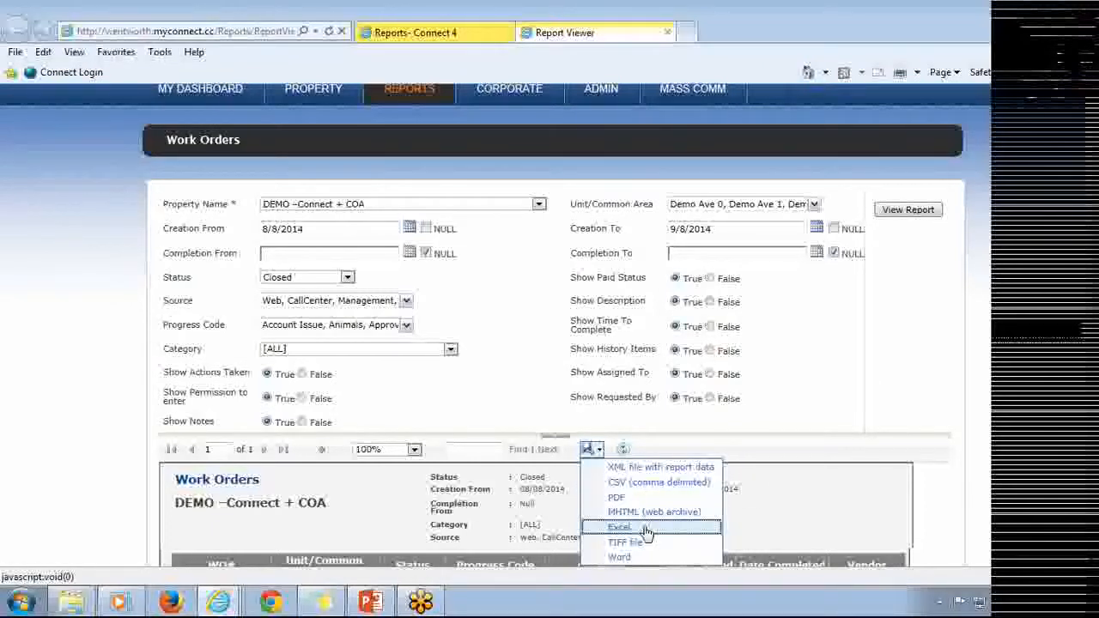
pyautogui.click(814, 458)
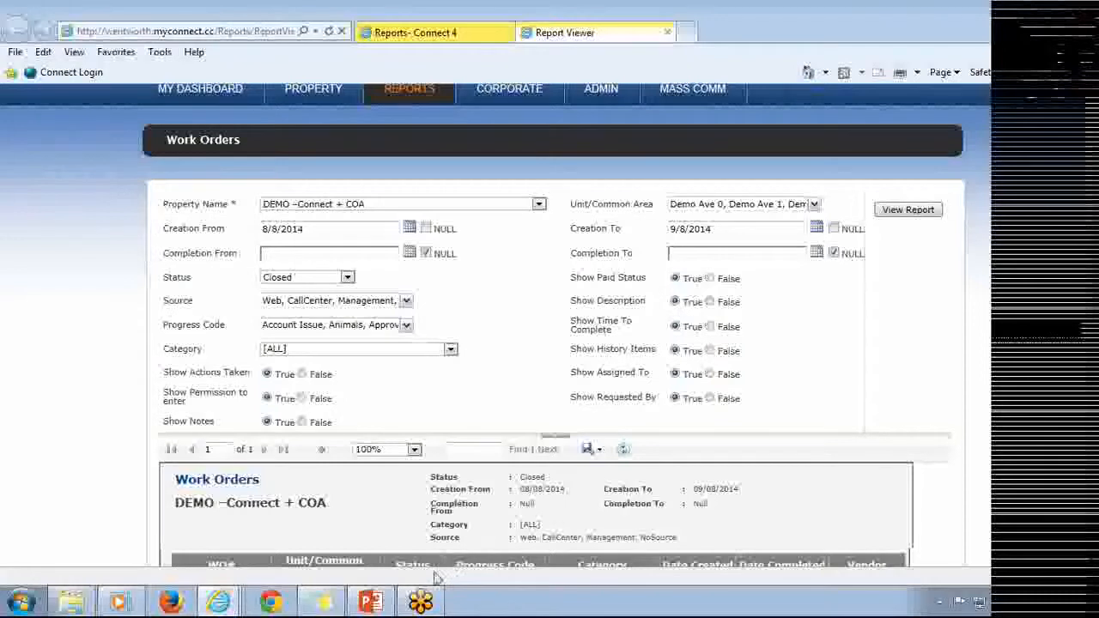
# Switch to another application from the taskbar.
pyautogui.click(420, 600)
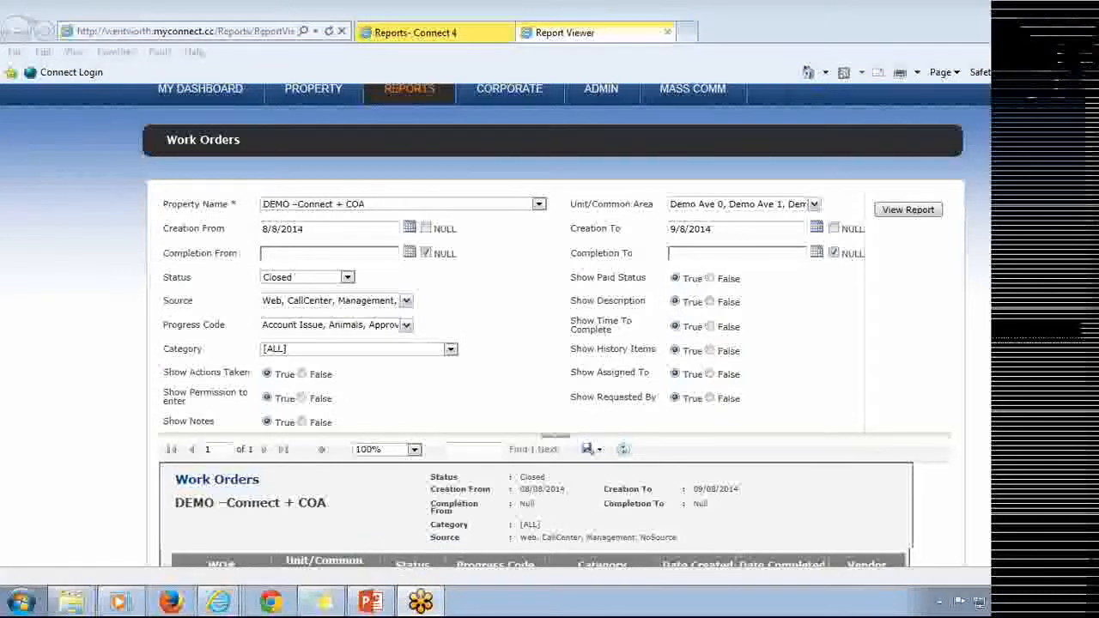